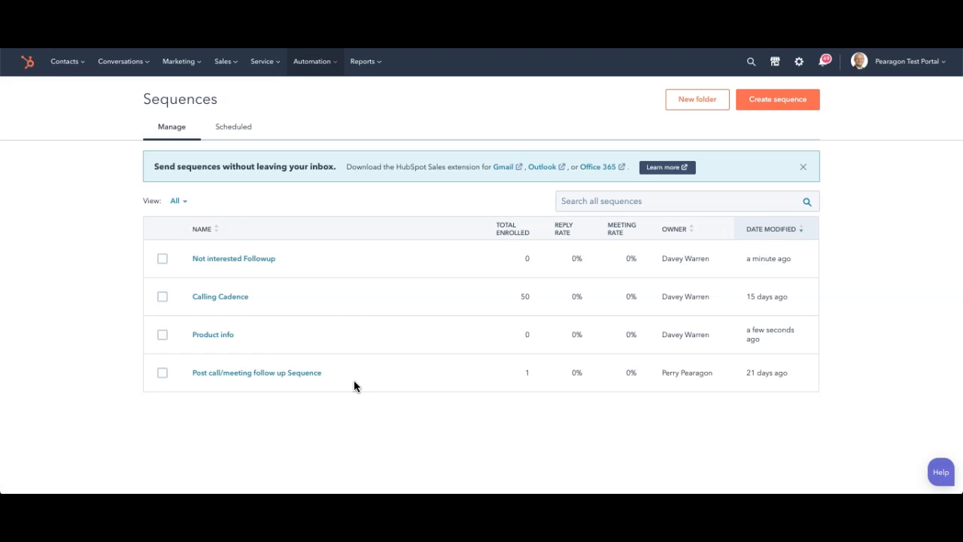
# Step: Open the Not interested Followup sequence for editing and delete its existing call task
pyautogui.click(804, 167)
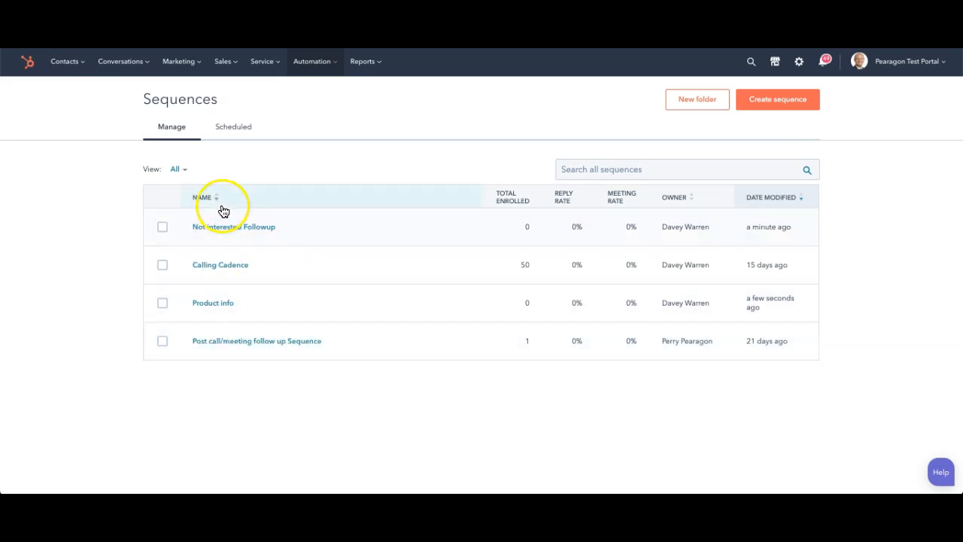
pyautogui.click(238, 230)
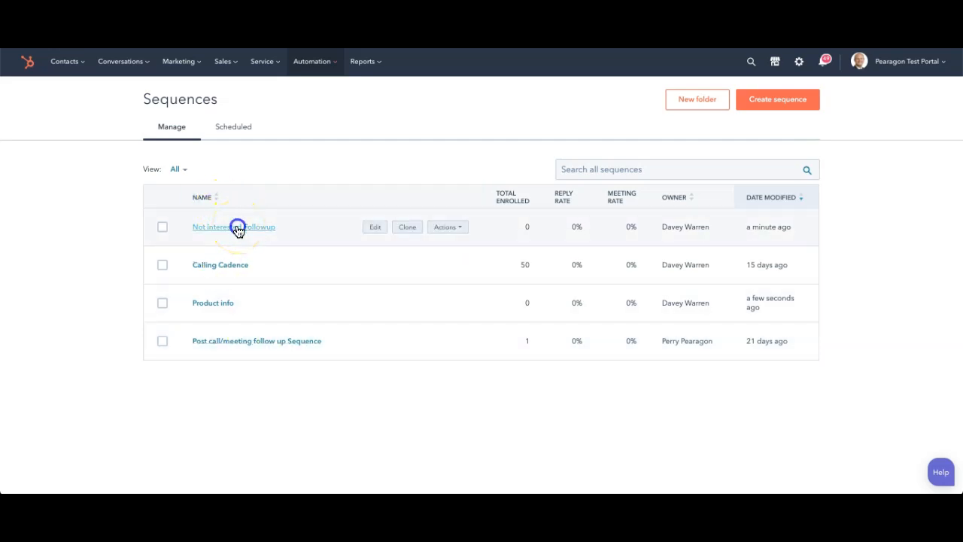
pyautogui.click(703, 113)
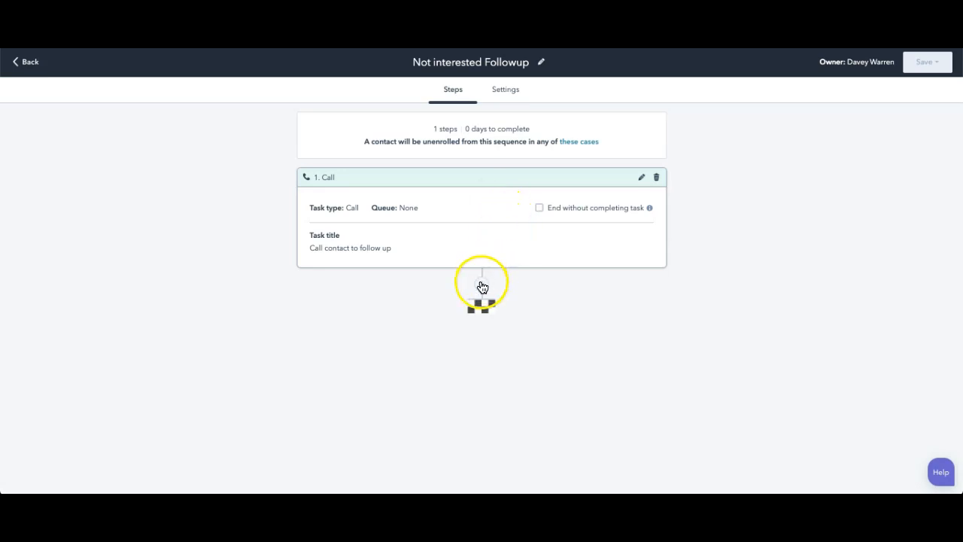
pyautogui.click(656, 178)
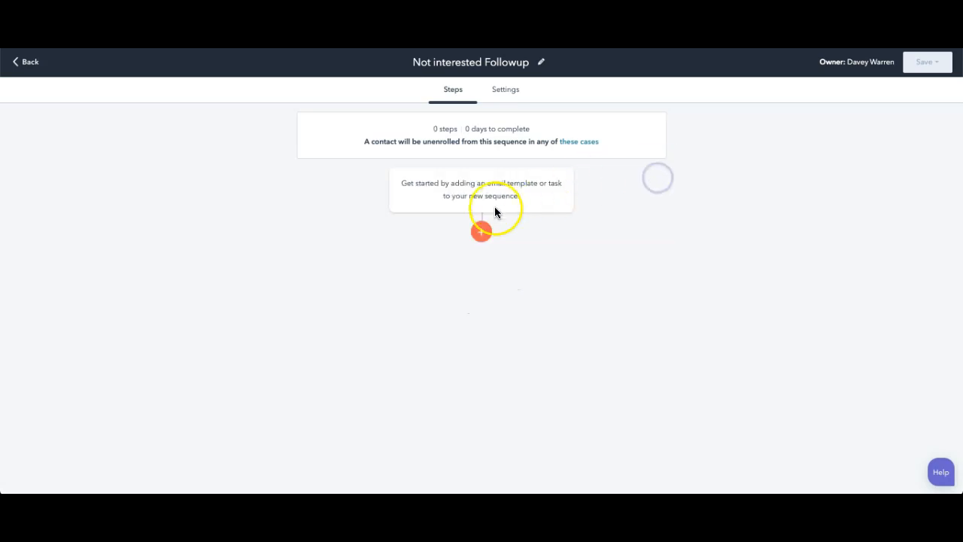
# Step: Add an automated email using the "Not interested email #1" template as the sequence's first step
pyautogui.click(481, 233)
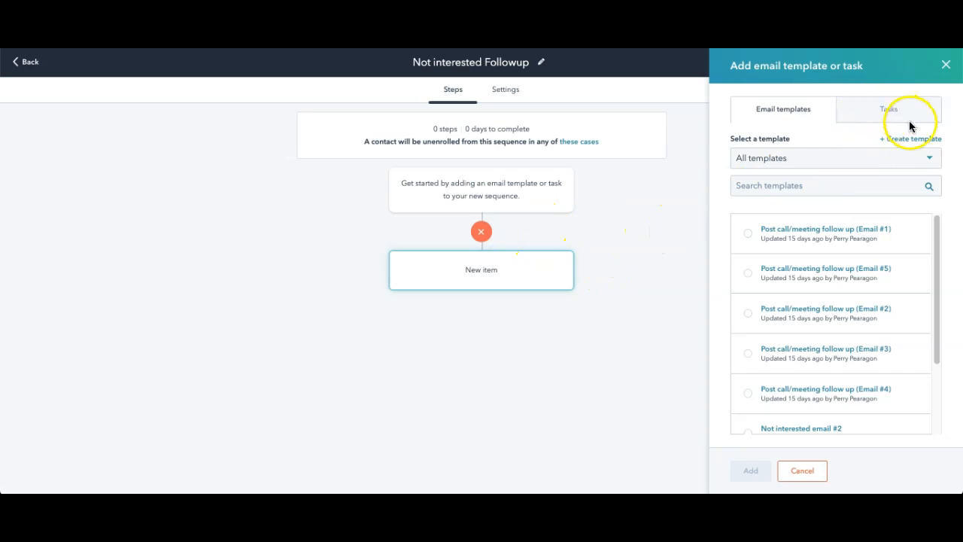
pyautogui.scroll(-2, 850, 280)
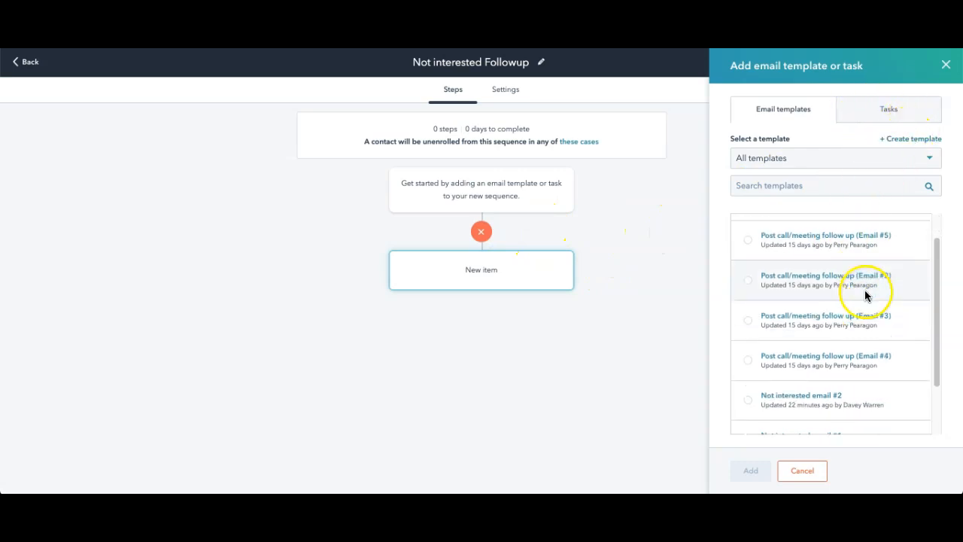
pyautogui.scroll(-1, 867, 298)
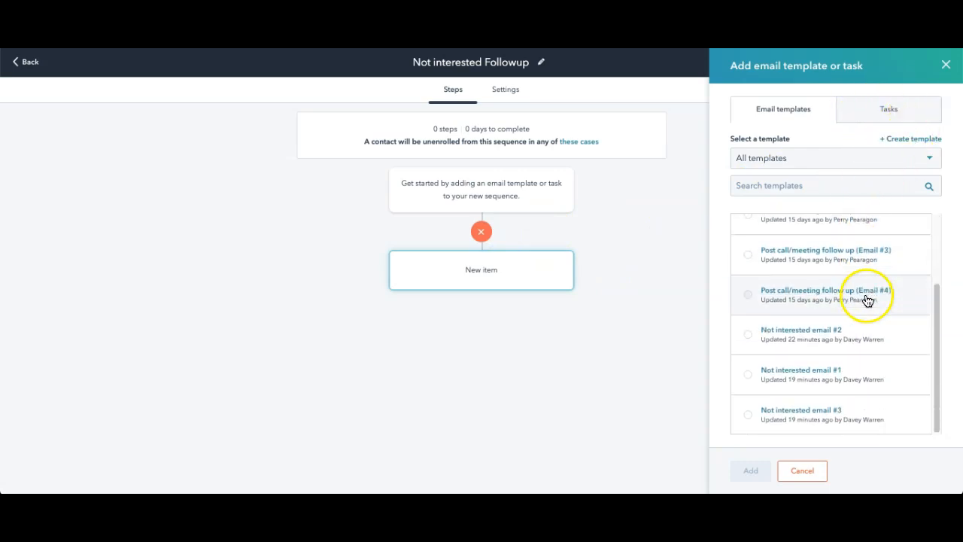
pyautogui.click(749, 379)
pyautogui.click(751, 472)
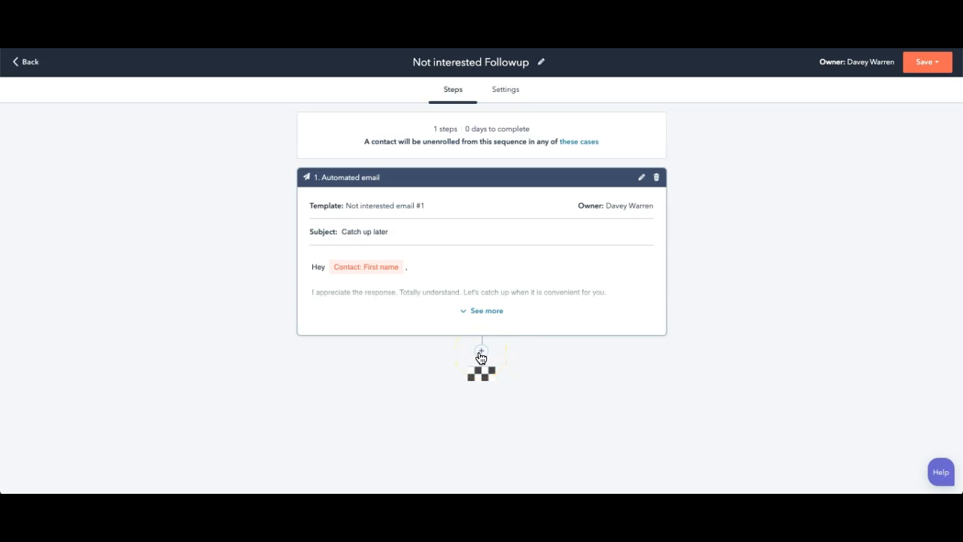
# Step: Add a second automated email after the first, using the "Not interested email #2" template
pyautogui.click(480, 354)
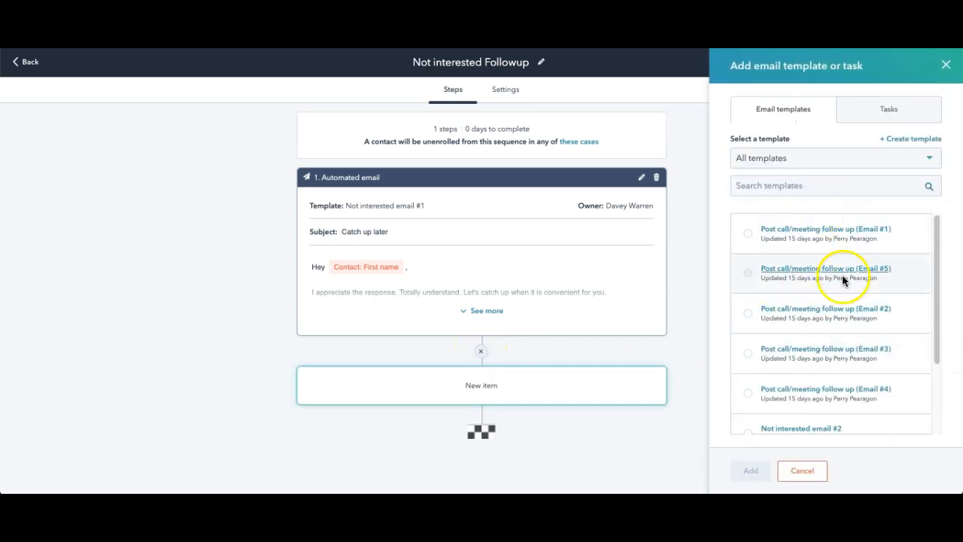
pyautogui.scroll(-3, 828, 365)
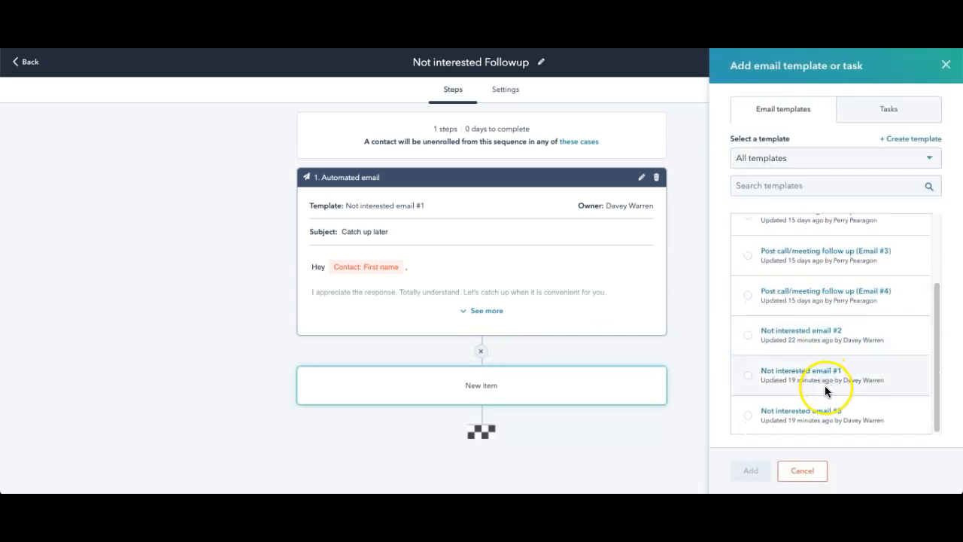
pyautogui.click(749, 335)
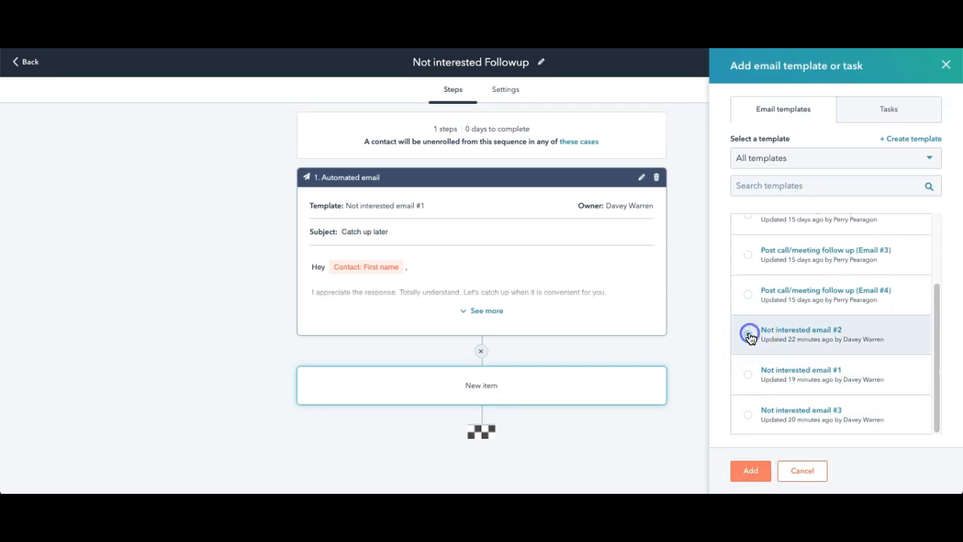
pyautogui.click(752, 469)
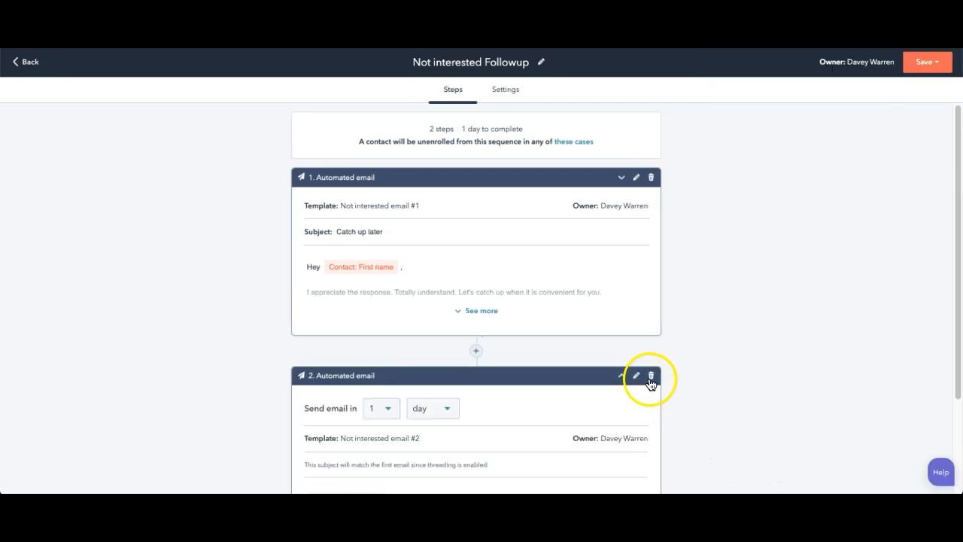
# Step: Add a third automated email at the end of the sequence, using the "Not interested email #3" template
pyautogui.scroll(-3, 607, 354)
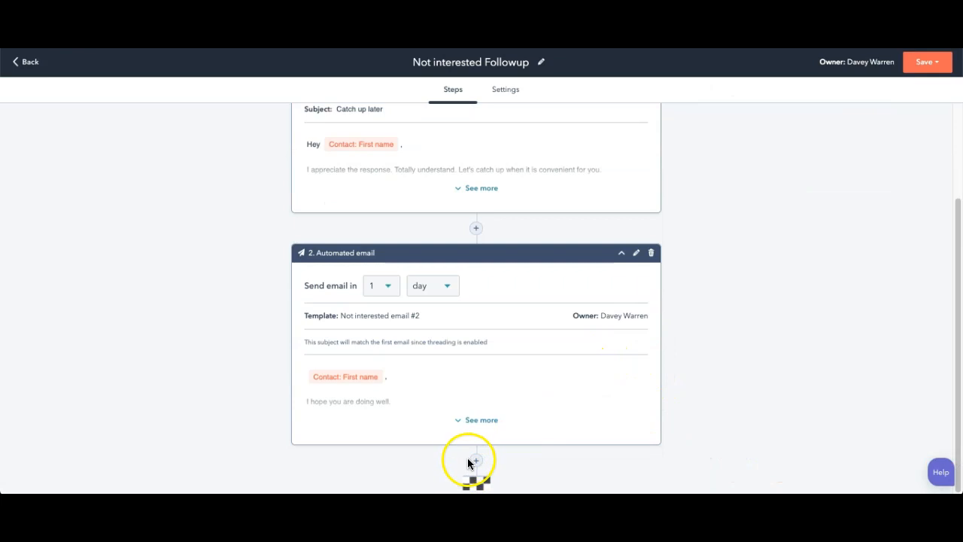
pyautogui.click(470, 461)
pyautogui.scroll(-2, 813, 361)
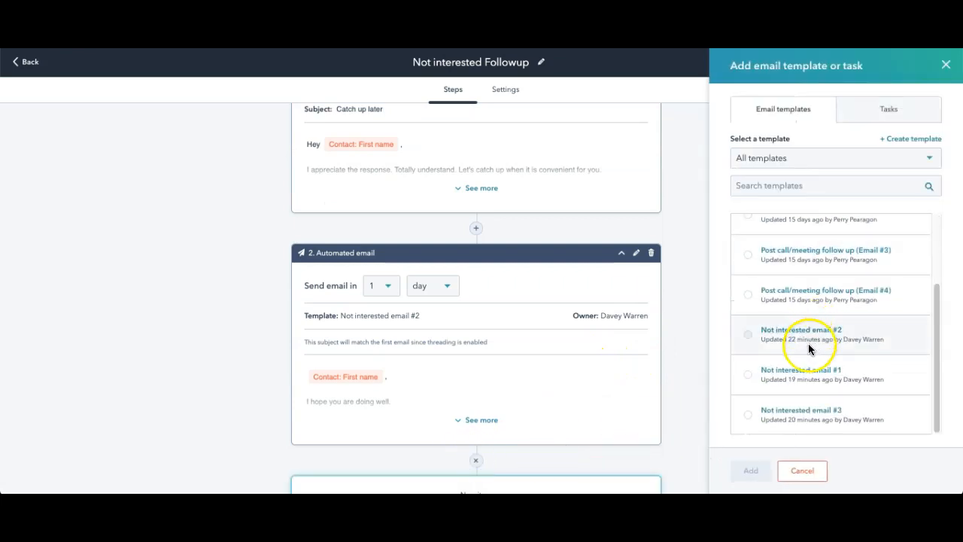
pyautogui.click(748, 415)
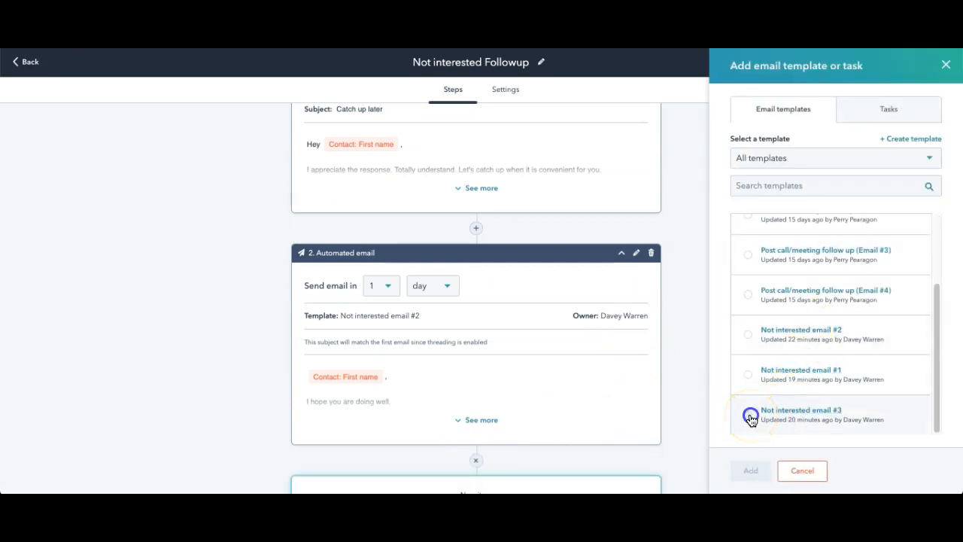
pyautogui.click(758, 472)
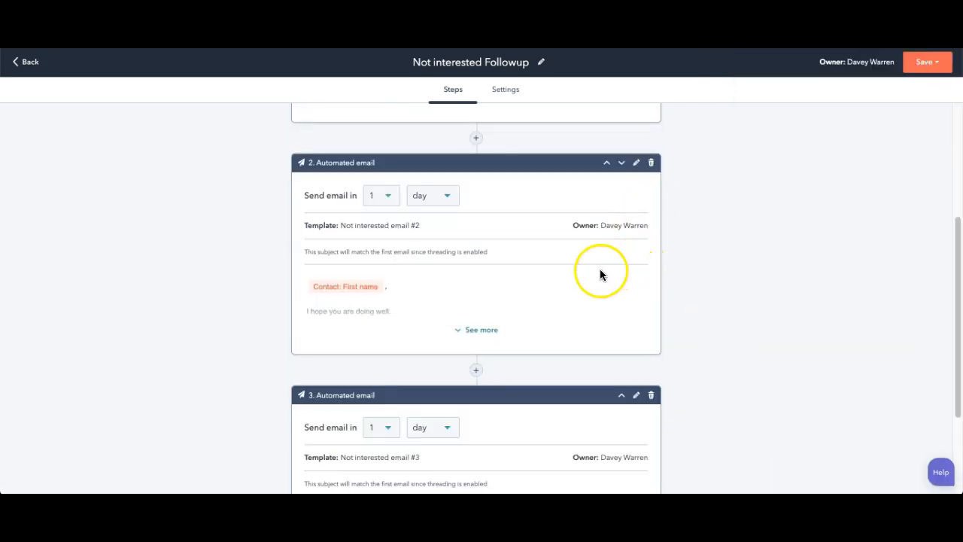
# Step: Set the second automated email to send in 6 weeks
pyautogui.scroll(4, 600, 269)
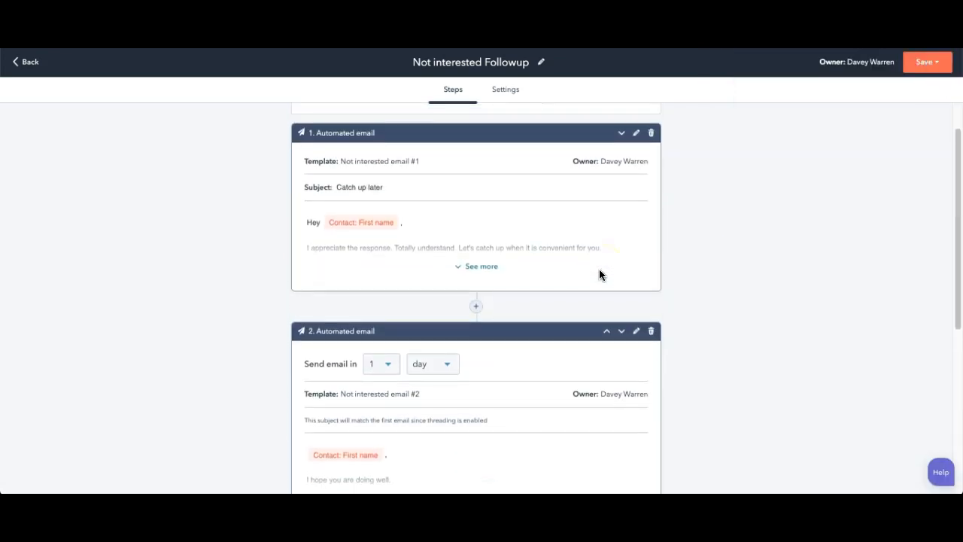
pyautogui.scroll(-1, 600, 271)
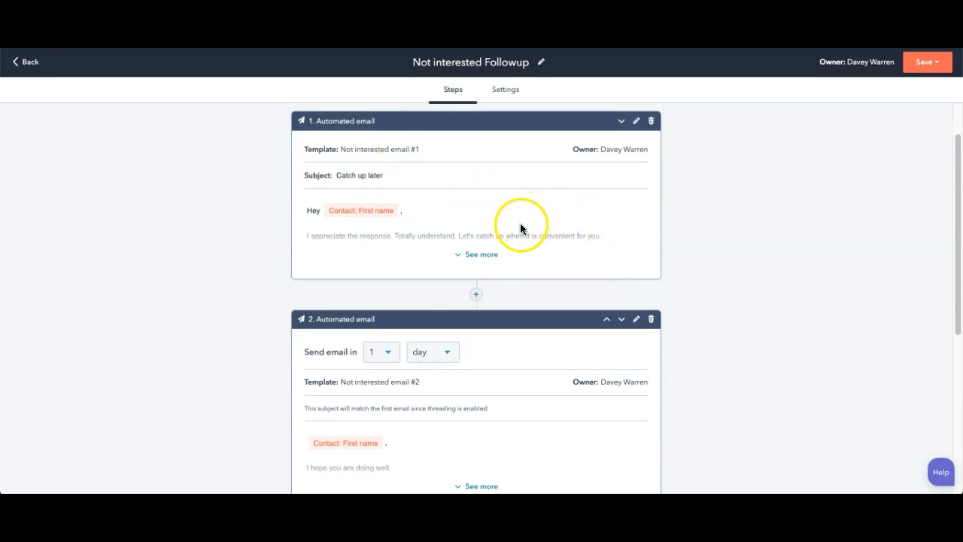
pyautogui.click(389, 353)
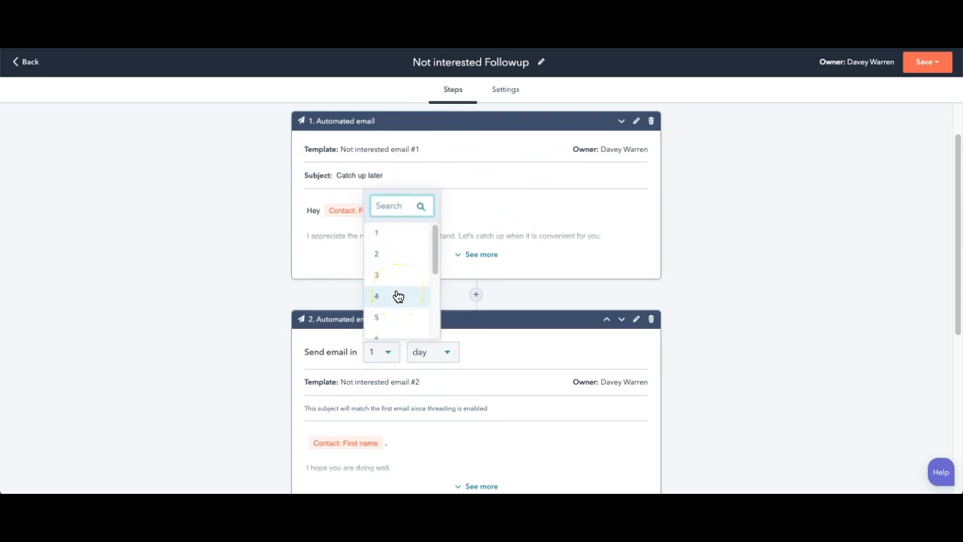
pyautogui.scroll(-1, 397, 302)
pyautogui.scroll(-1, 395, 316)
pyautogui.click(393, 316)
pyautogui.click(451, 352)
pyautogui.click(441, 400)
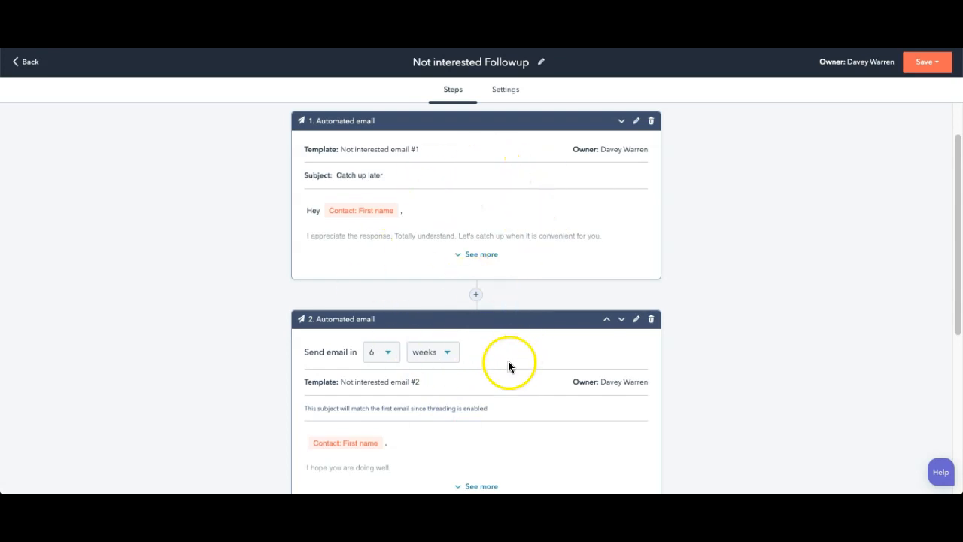
# Step: Try a 2-week delay for the second automated email and set it back to 6 weeks
pyautogui.click(388, 355)
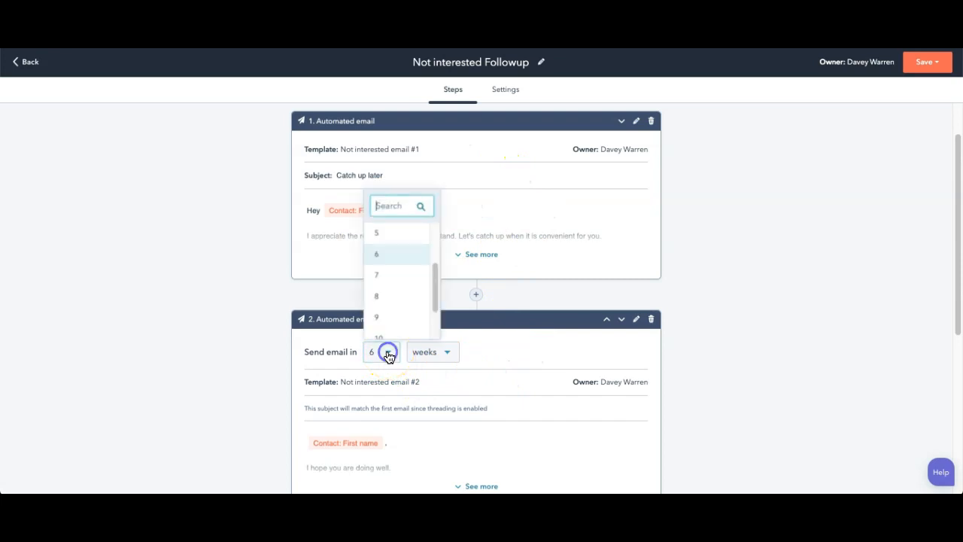
pyautogui.scroll(3, 404, 259)
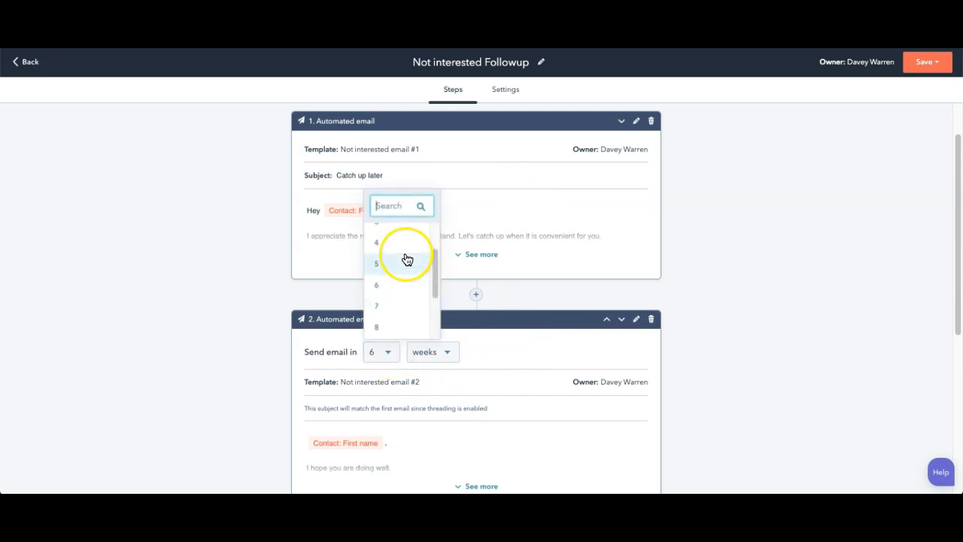
pyautogui.click(379, 227)
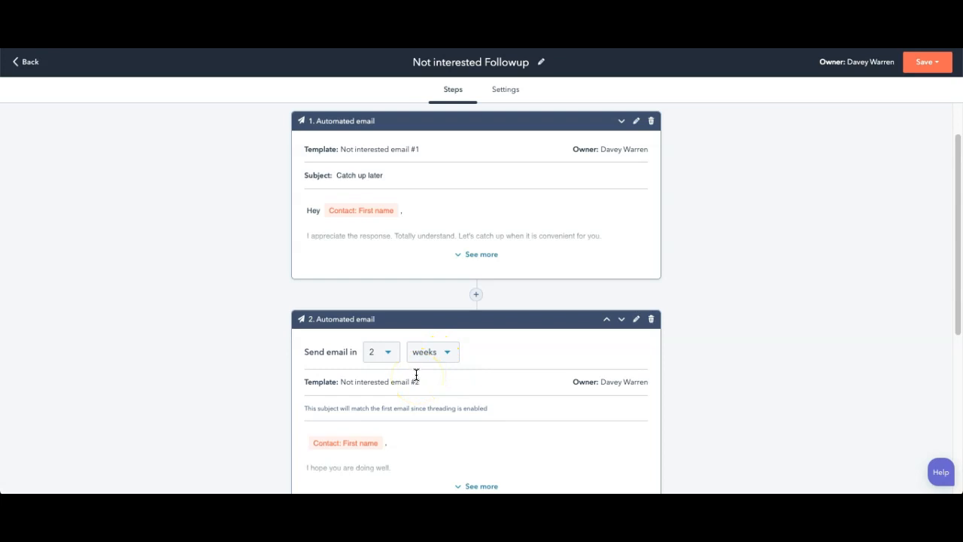
pyautogui.click(387, 351)
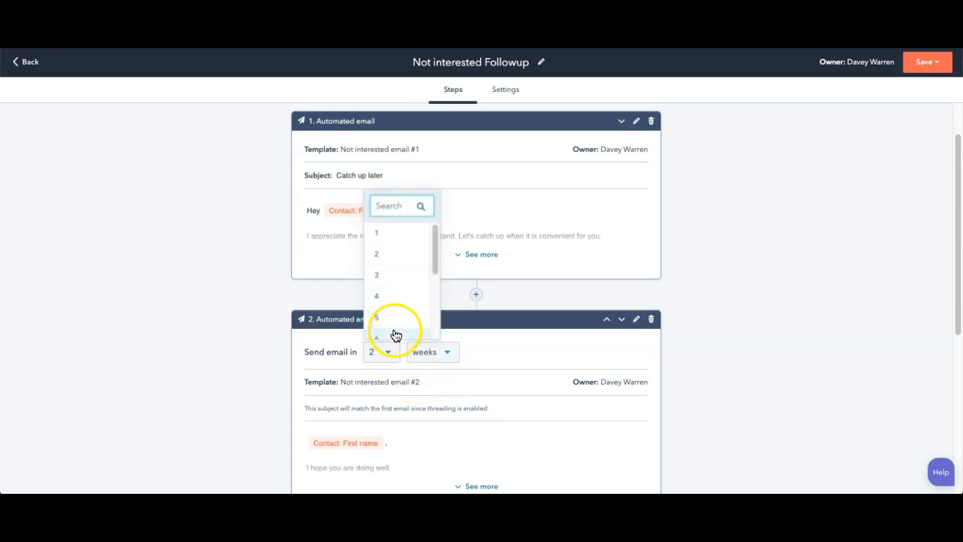
pyautogui.click(395, 335)
# Step: Set the third automated email to send in 8 weeks
pyautogui.scroll(-1, 521, 352)
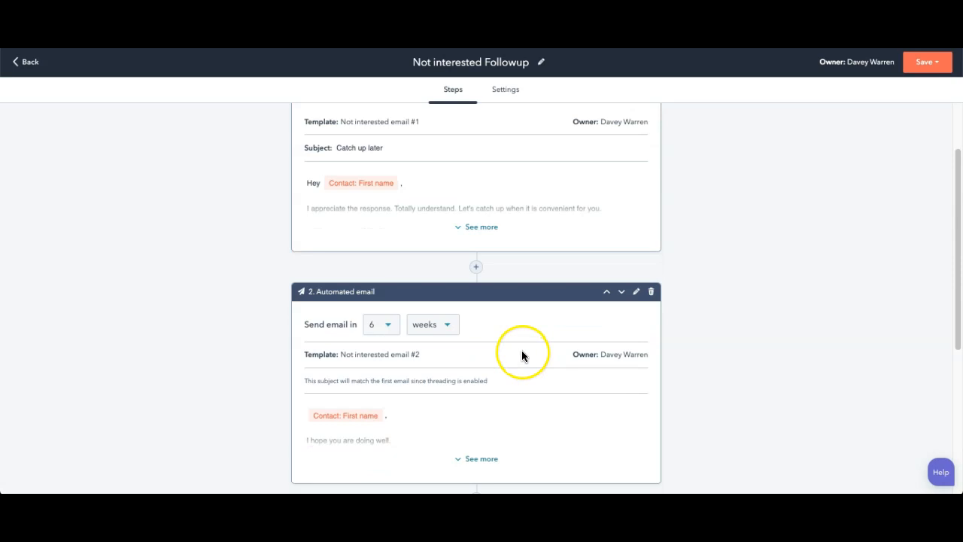
pyautogui.scroll(-3, 521, 354)
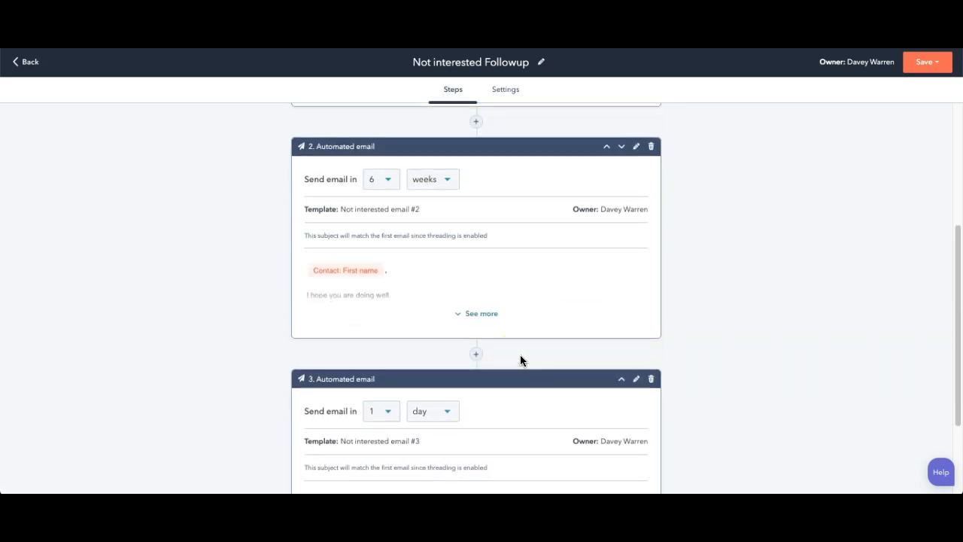
pyautogui.scroll(-3, 520, 360)
pyautogui.scroll(5, 496, 226)
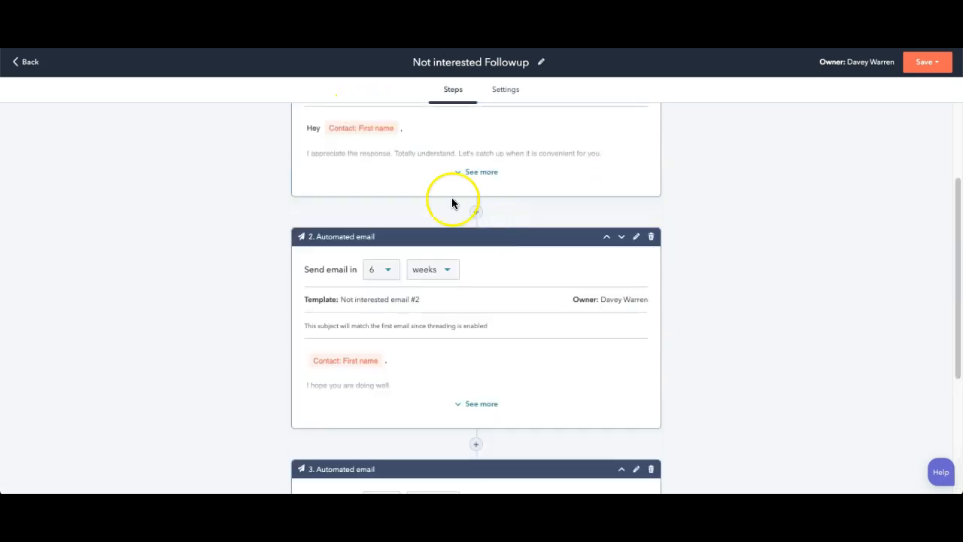
pyautogui.scroll(-3, 451, 351)
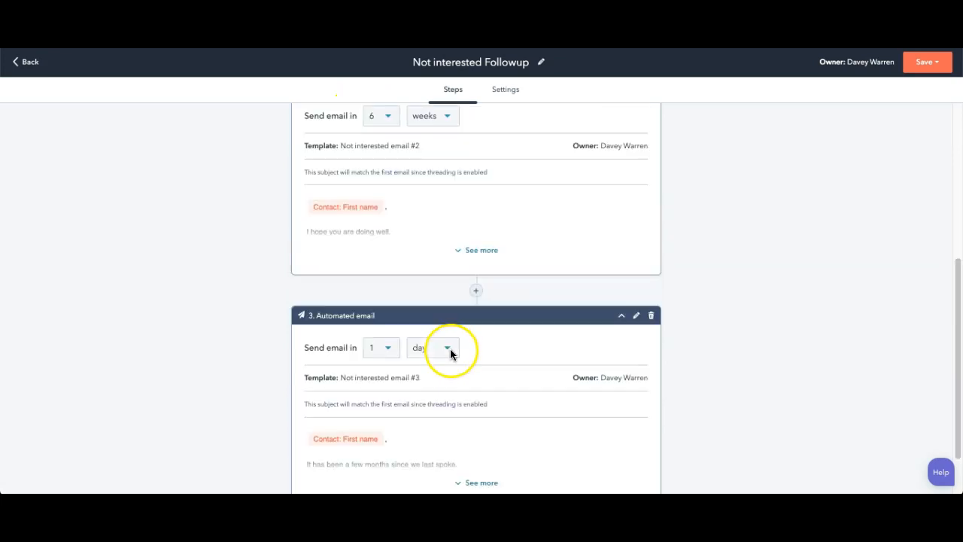
pyautogui.click(389, 349)
pyautogui.scroll(-2, 390, 318)
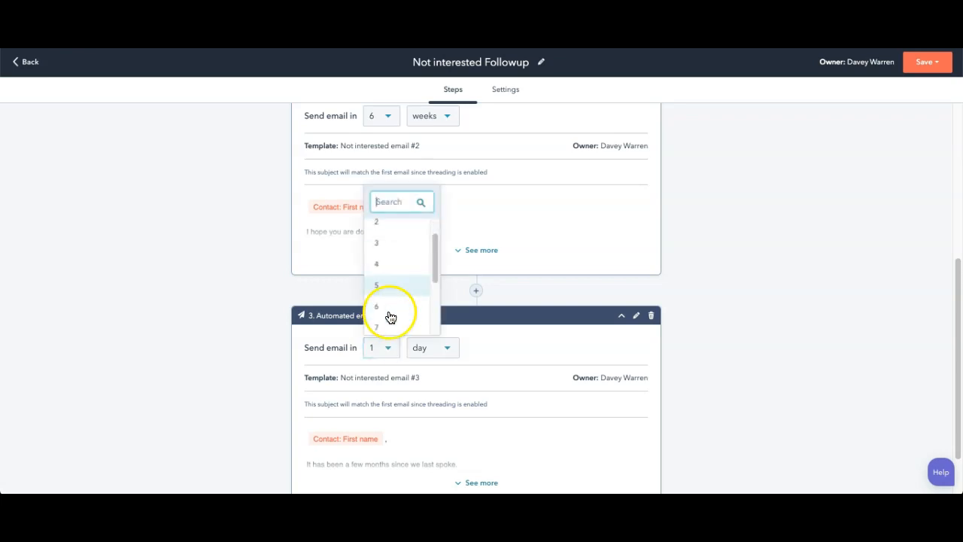
pyautogui.scroll(-2, 391, 301)
pyautogui.click(387, 258)
pyautogui.click(441, 348)
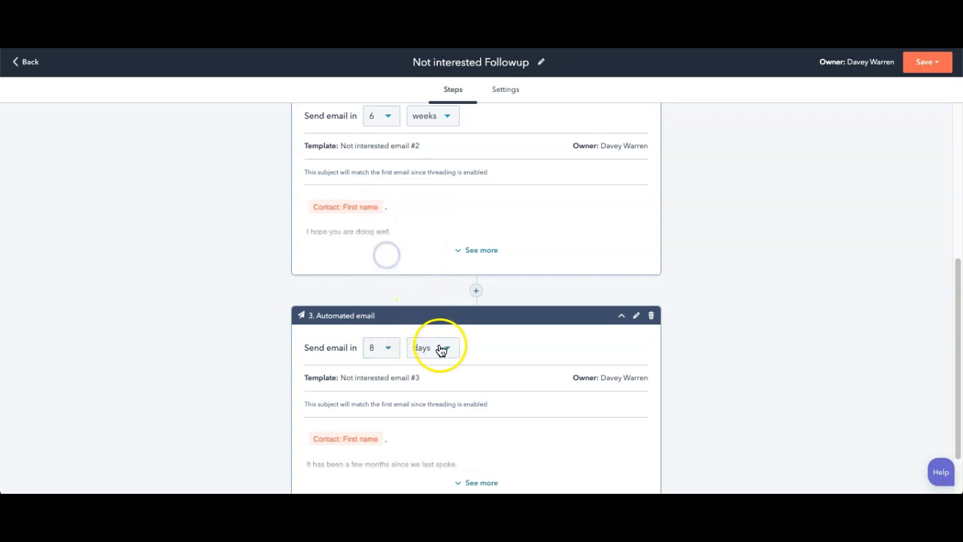
pyautogui.click(450, 396)
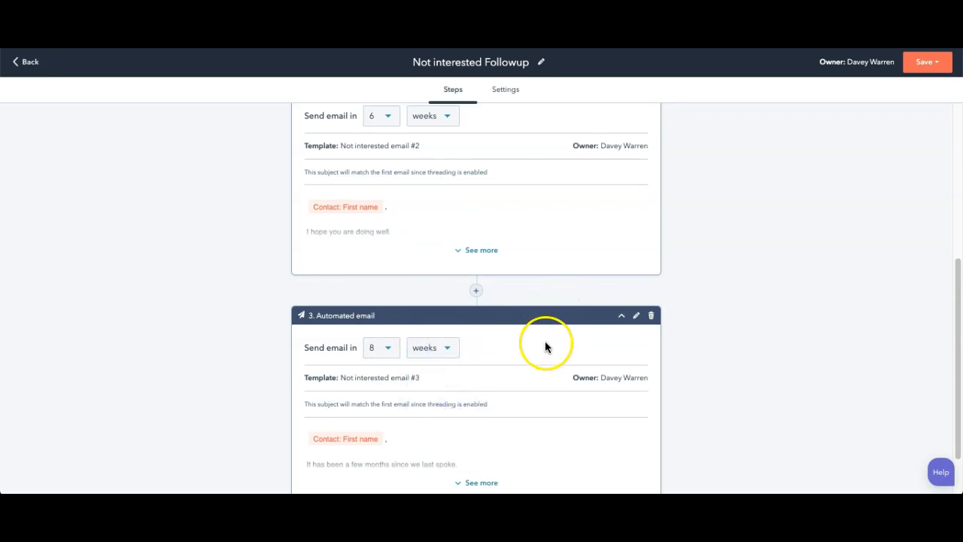
# Step: Add a "Call contact and leave voicemail" task after the third automated email, at the end of the sequence
pyautogui.scroll(-1, 519, 334)
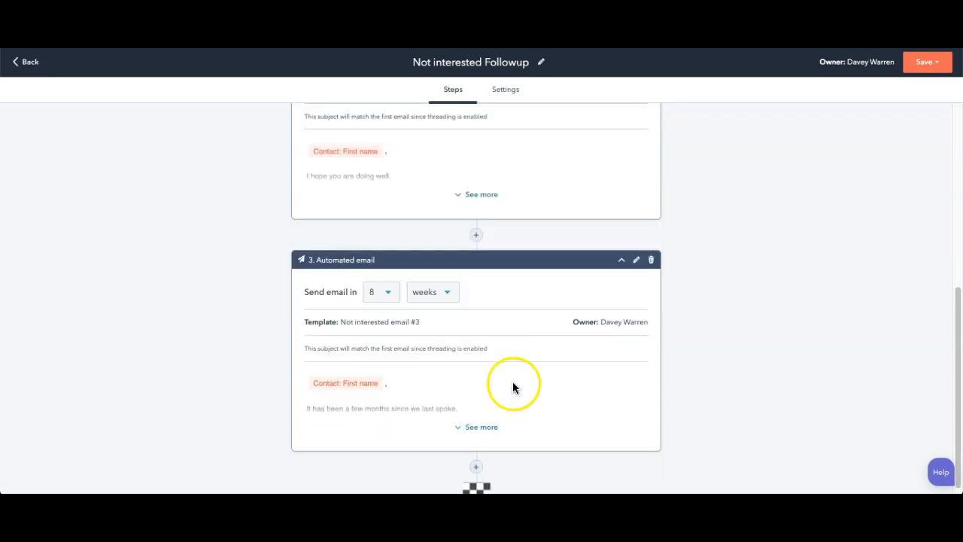
pyautogui.click(477, 468)
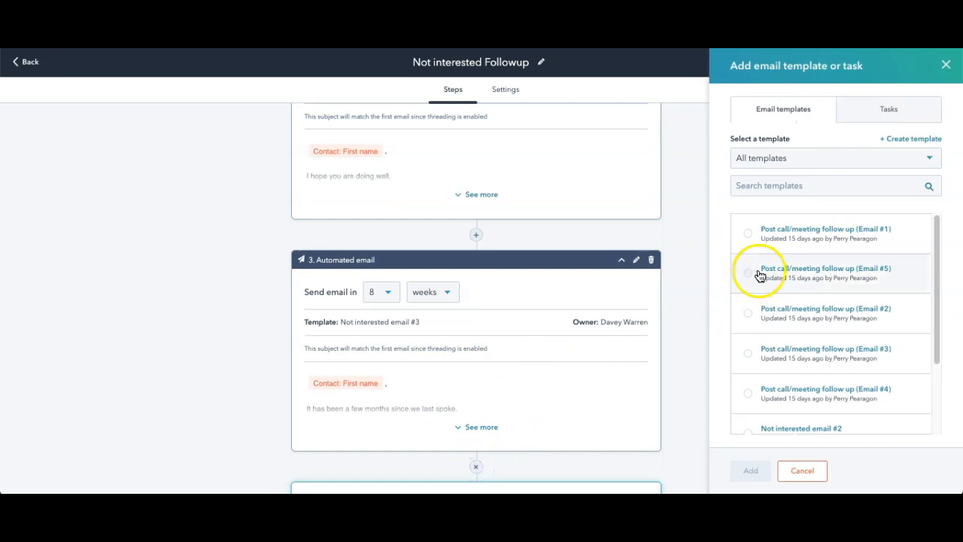
pyautogui.click(878, 110)
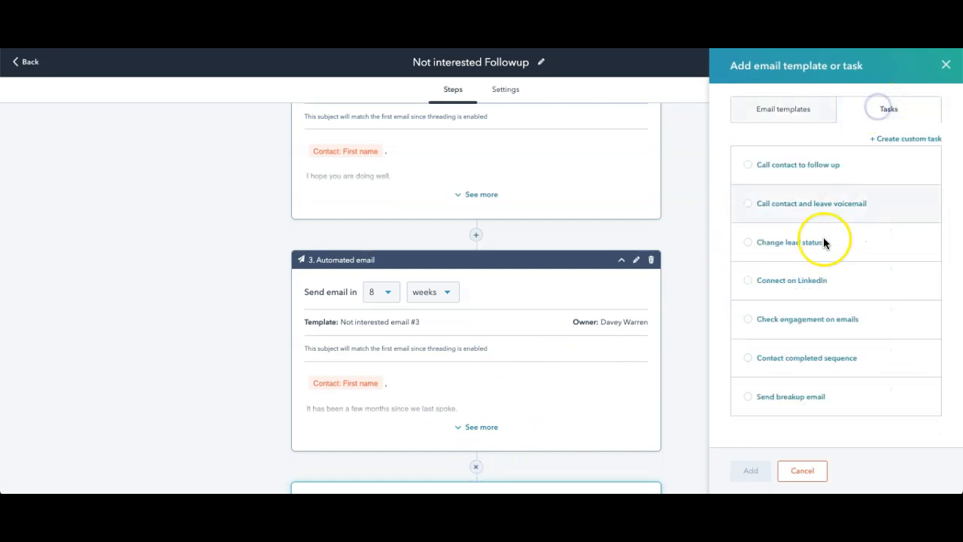
pyautogui.click(747, 204)
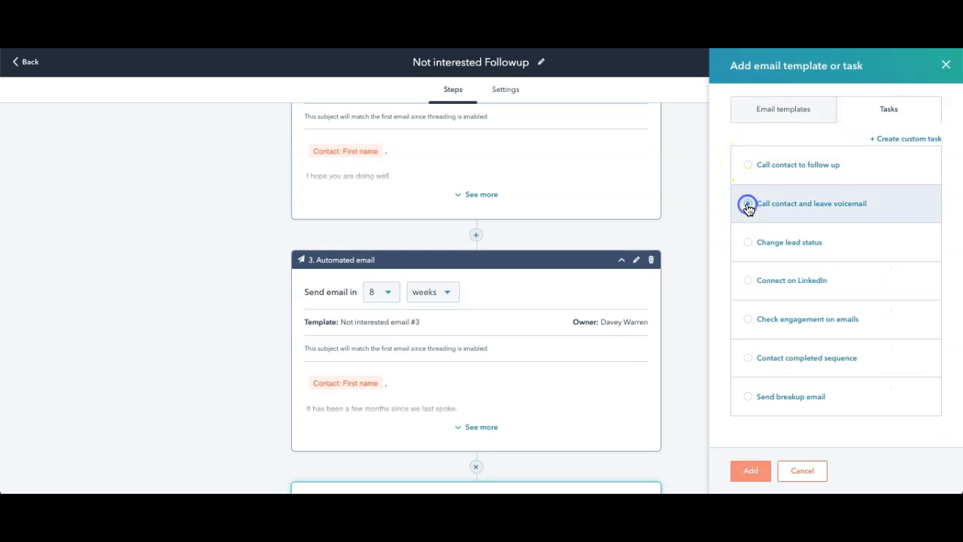
pyautogui.click(751, 469)
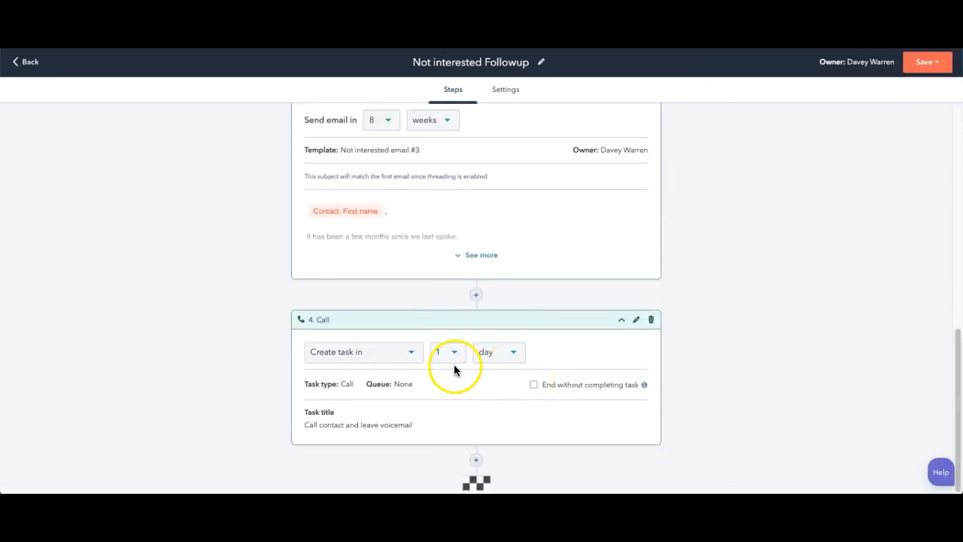
# Step: Add a "Call contact to follow up" task after the voicemail call task
pyautogui.click(476, 461)
pyautogui.click(756, 165)
pyautogui.click(746, 469)
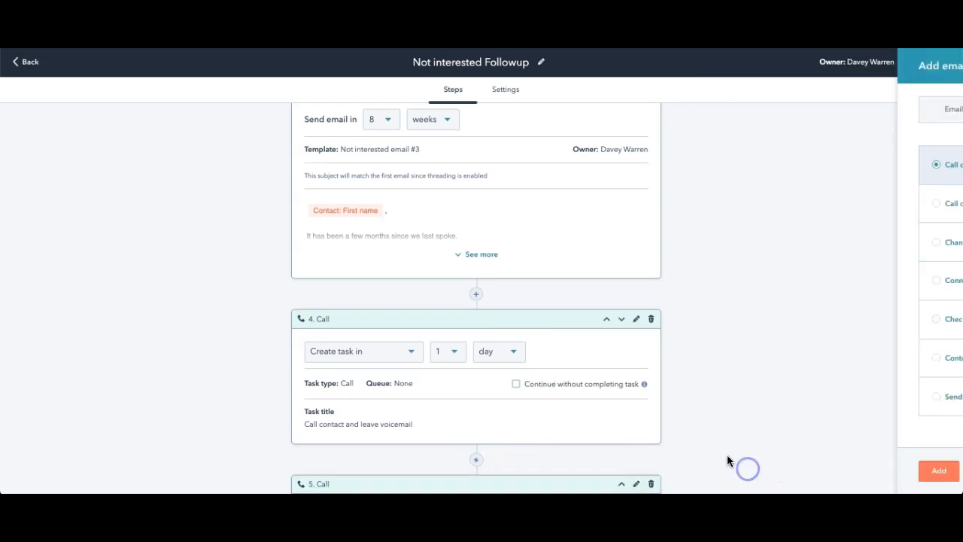
# Step: Add a "Check engagement on emails" task at the end of the sequence
pyautogui.scroll(3, 589, 256)
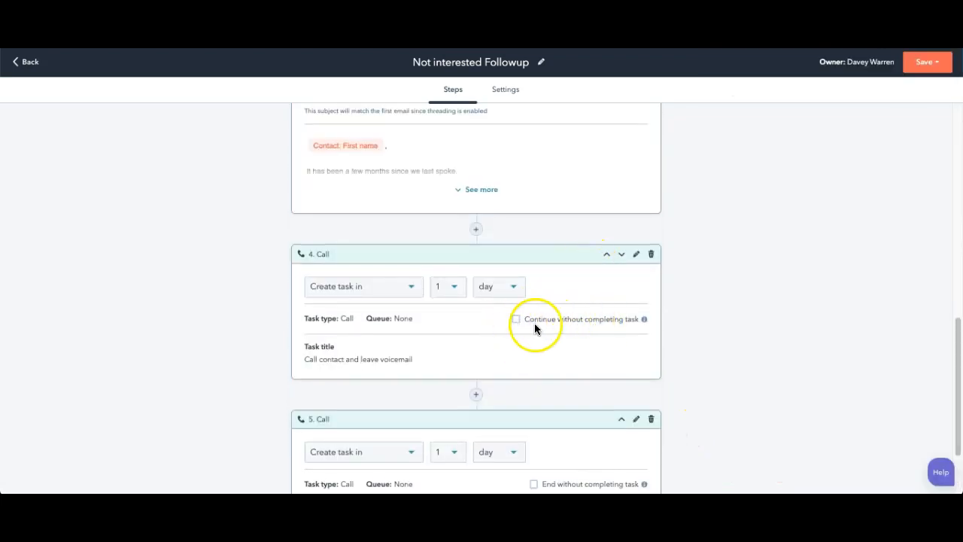
pyautogui.scroll(-1, 542, 376)
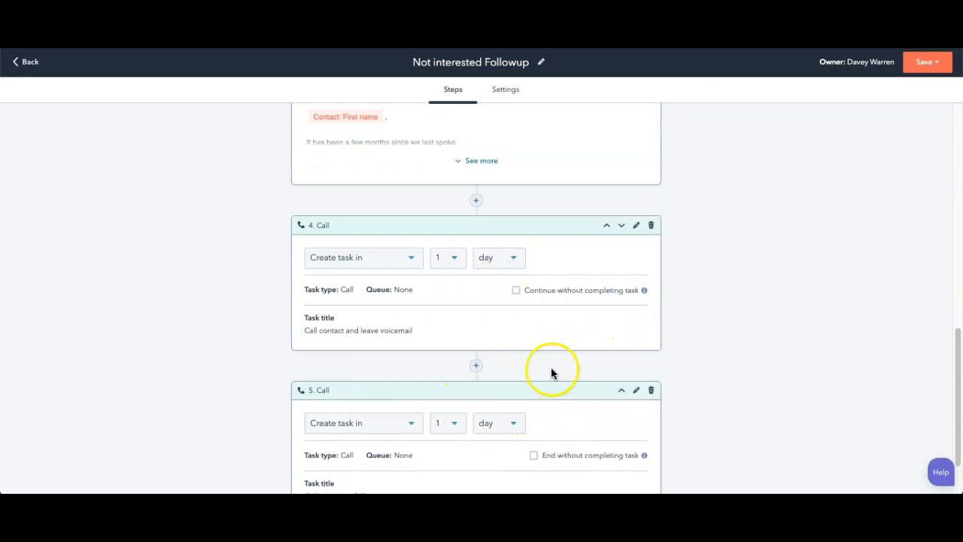
pyautogui.scroll(-2, 550, 370)
pyautogui.click(477, 465)
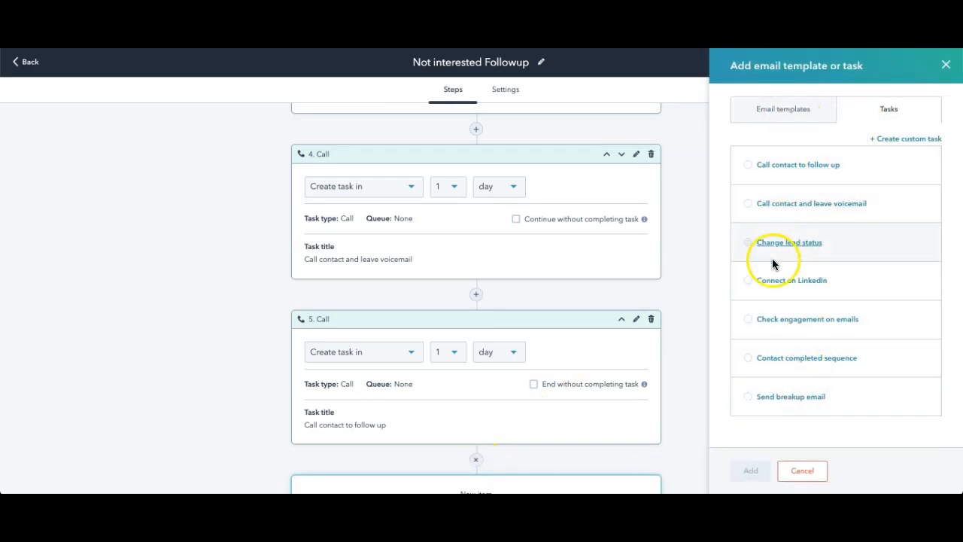
pyautogui.click(745, 322)
pyautogui.click(749, 472)
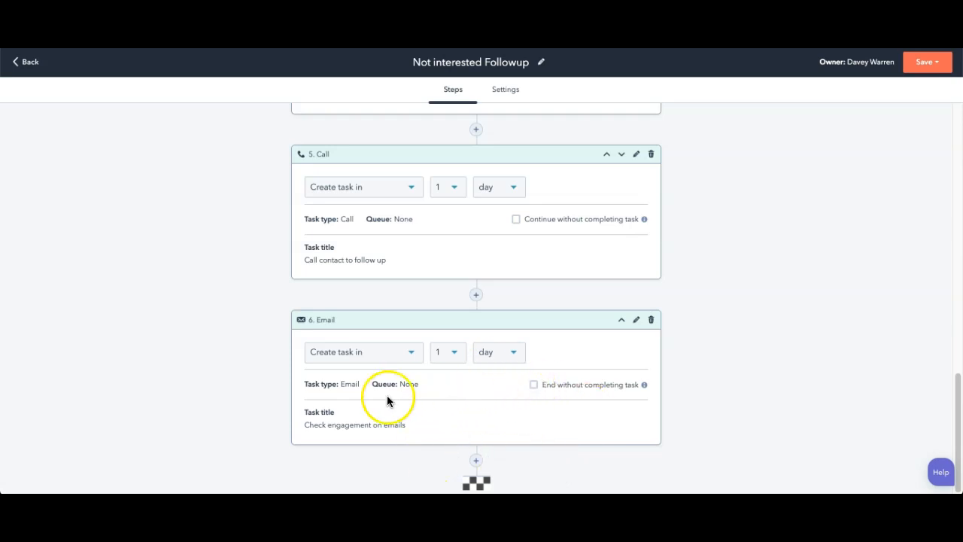
# Step: Insert a "Call contact and leave voicemail" task between the first and second automated emails
pyautogui.scroll(3, 477, 365)
pyautogui.scroll(3, 485, 358)
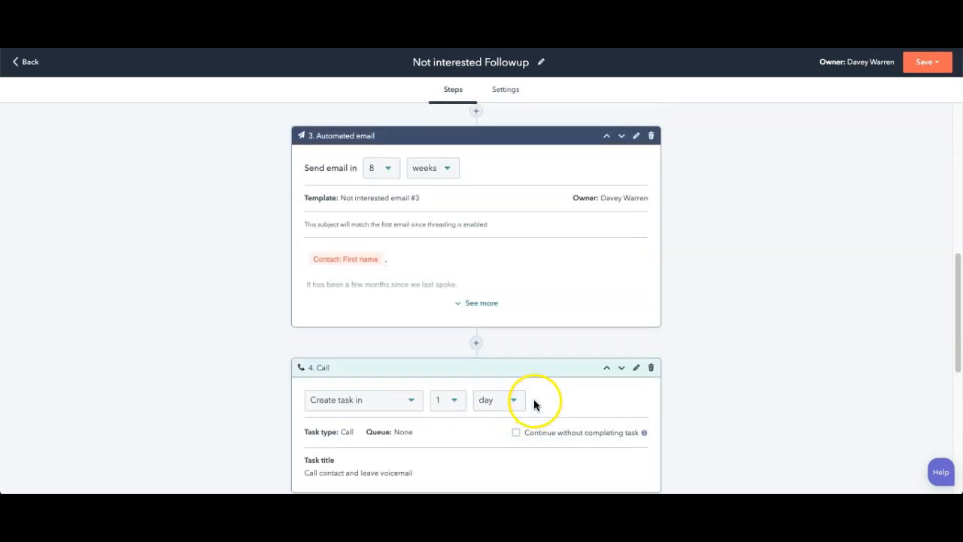
pyautogui.scroll(3, 540, 406)
pyautogui.scroll(3, 540, 406)
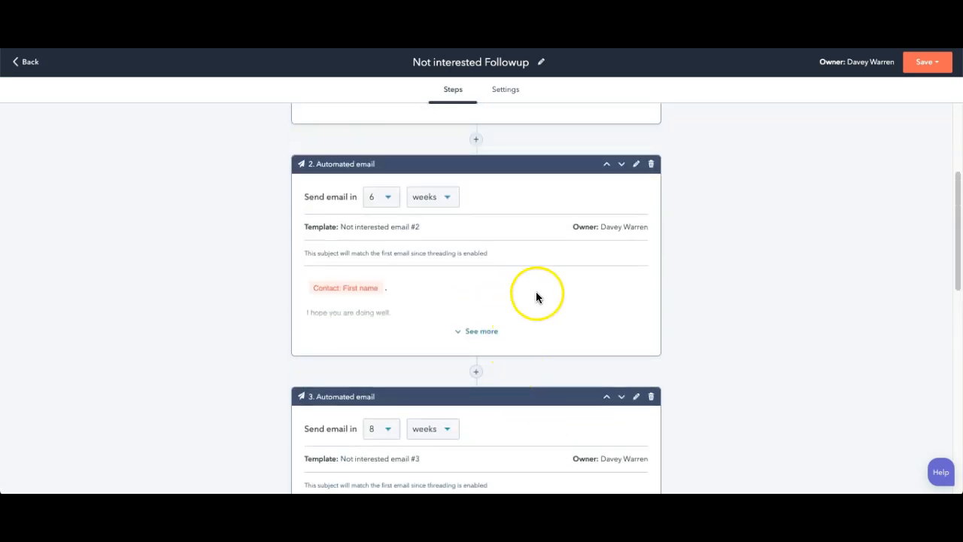
pyautogui.scroll(2, 549, 286)
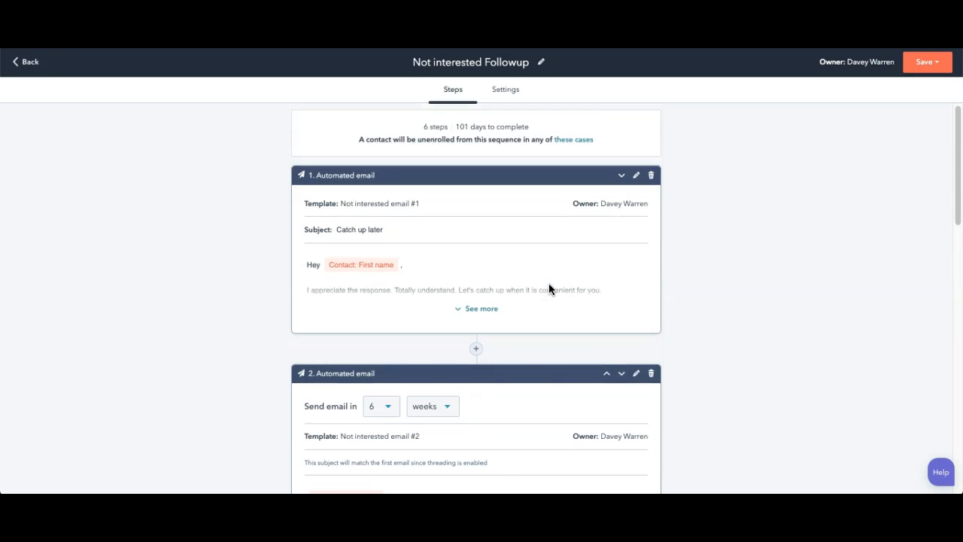
pyautogui.click(476, 351)
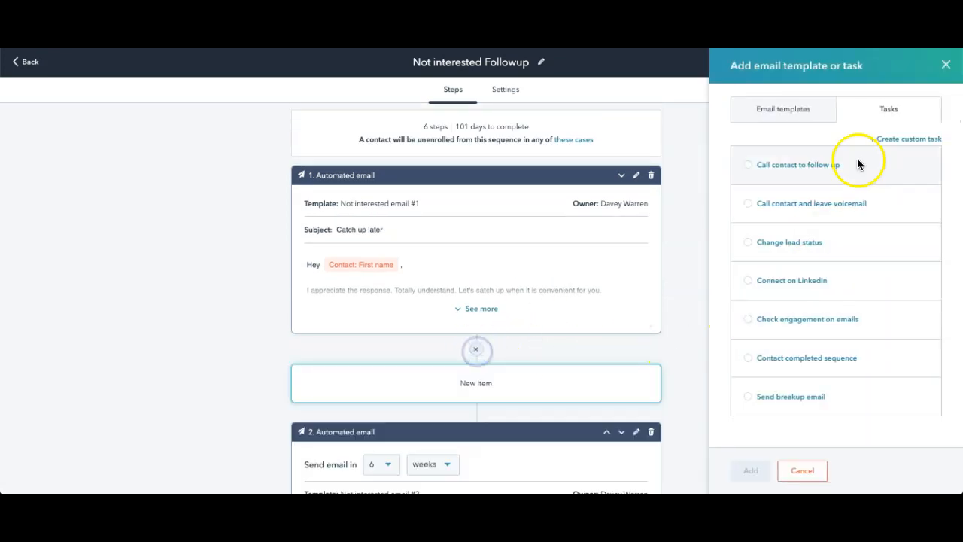
pyautogui.click(748, 204)
pyautogui.click(751, 471)
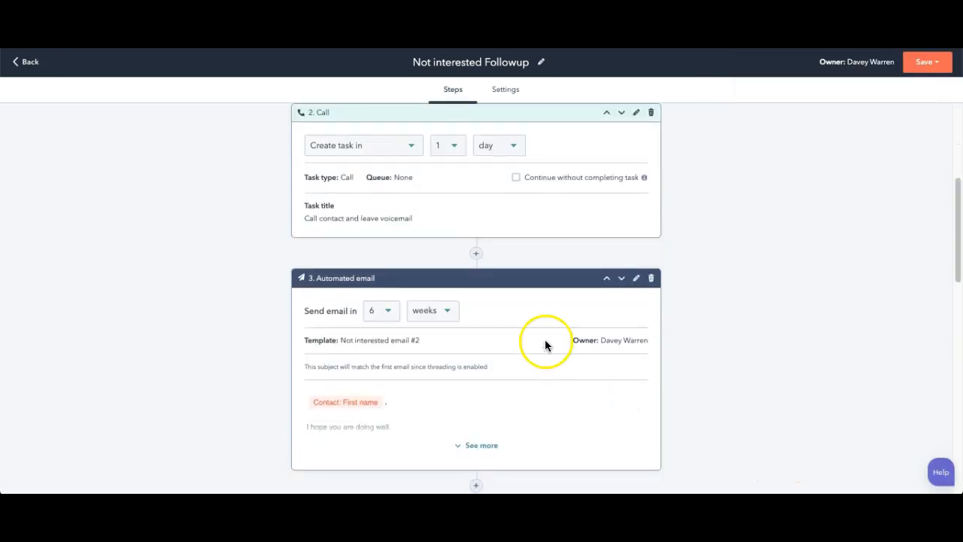
# Step: Schedule the call task after the first email in 2 weeks and let the sequence continue without completing it
pyautogui.click(451, 145)
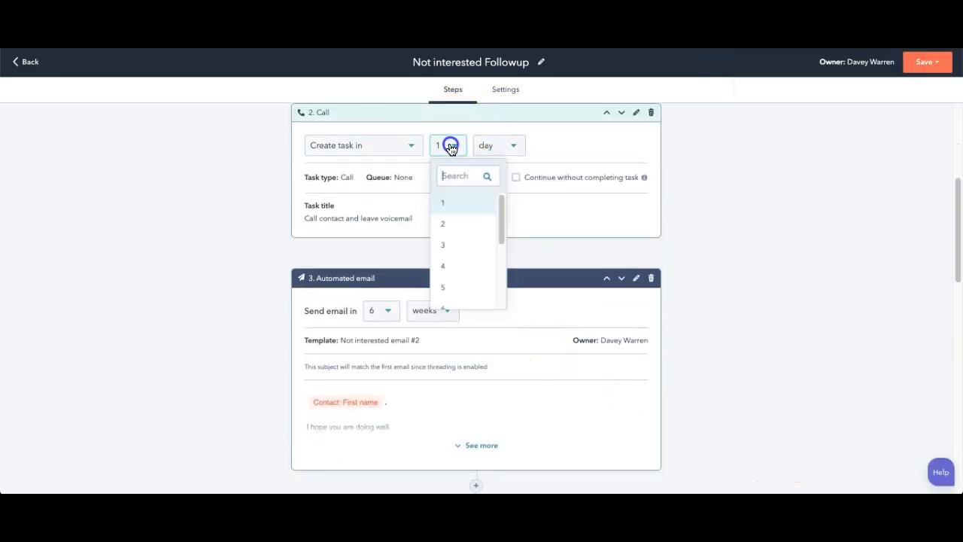
pyautogui.click(456, 223)
pyautogui.click(519, 145)
pyautogui.click(516, 199)
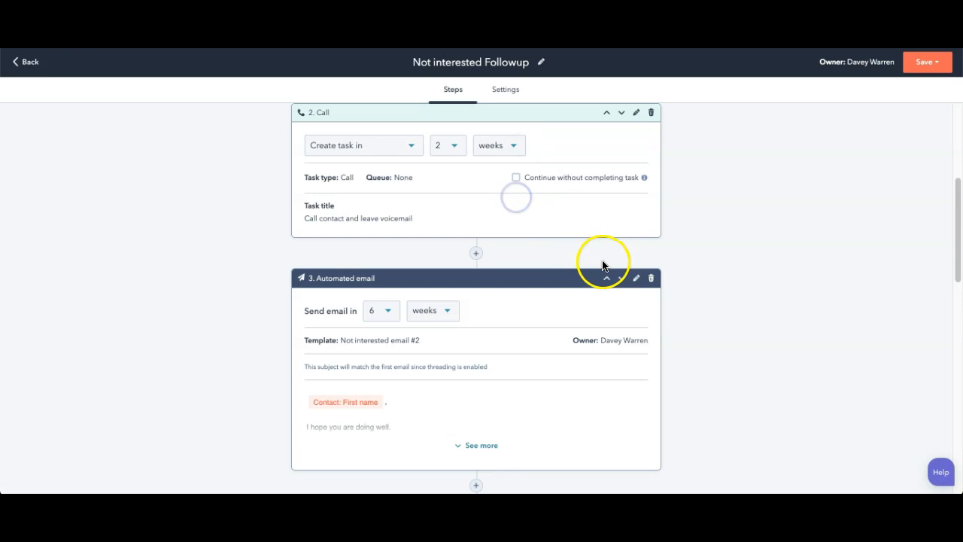
pyautogui.scroll(3, 603, 264)
pyautogui.click(516, 333)
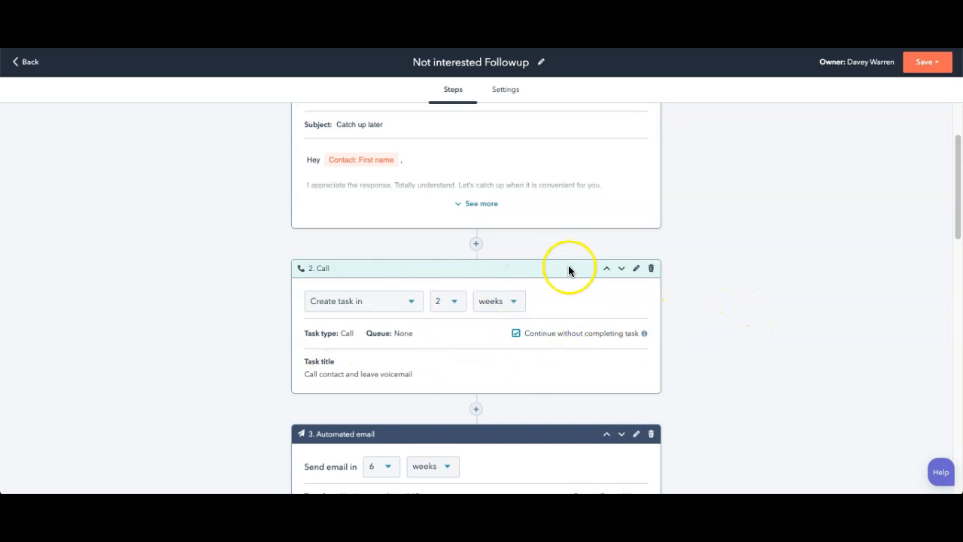
# Step: Expand the first automated email and review its full message, tools link and attached sales prospecting guide
pyautogui.scroll(1, 568, 268)
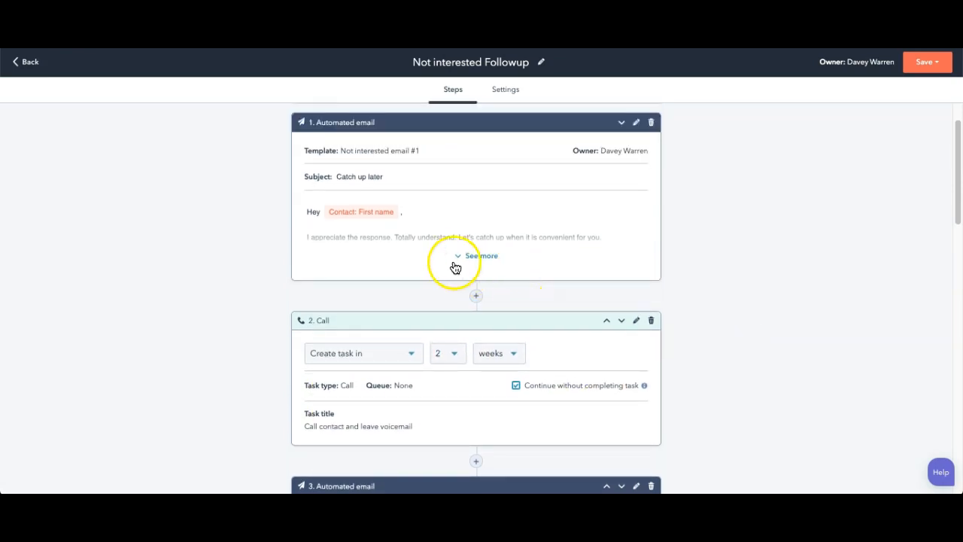
pyautogui.click(478, 255)
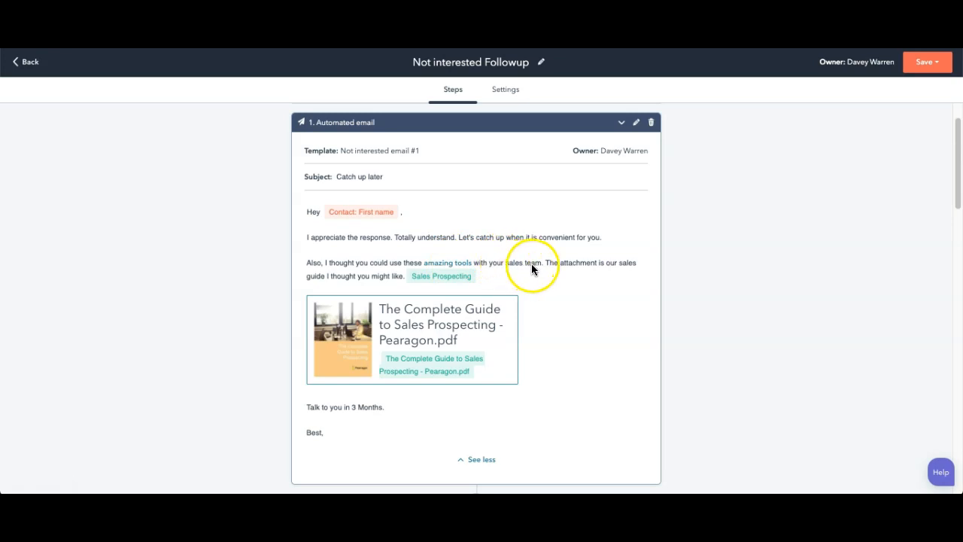
pyautogui.click(411, 276)
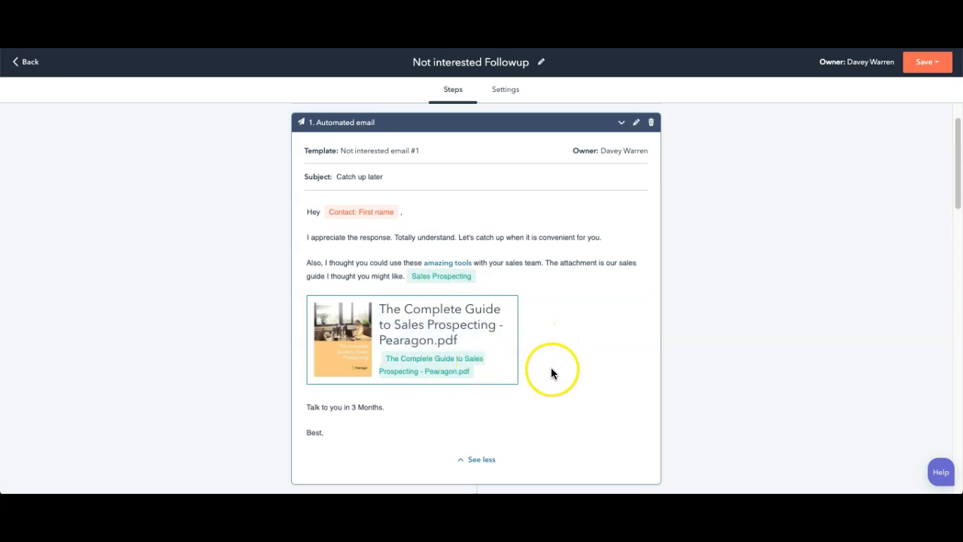
pyautogui.moveTo(455, 359)
pyautogui.scroll(-1, 548, 334)
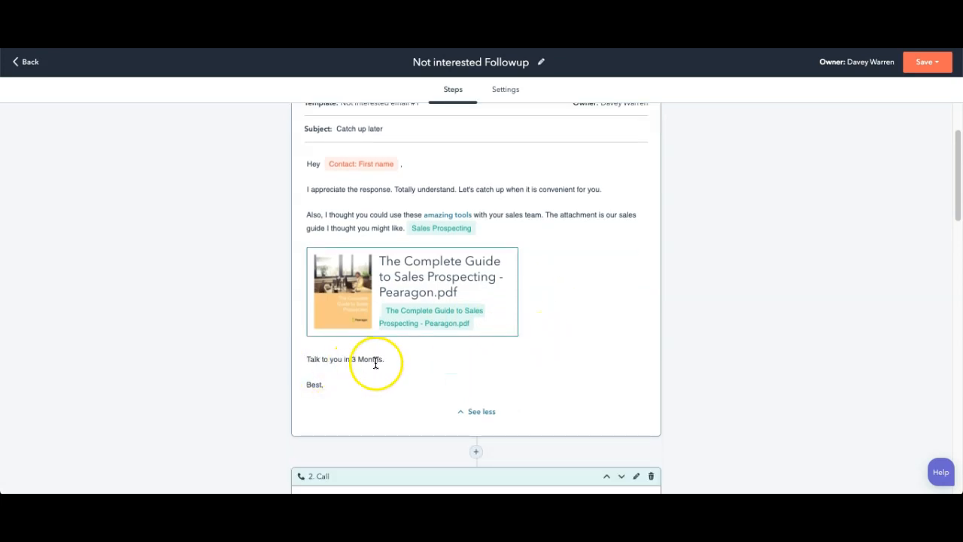
pyautogui.scroll(-2, 444, 371)
pyautogui.scroll(-1, 463, 369)
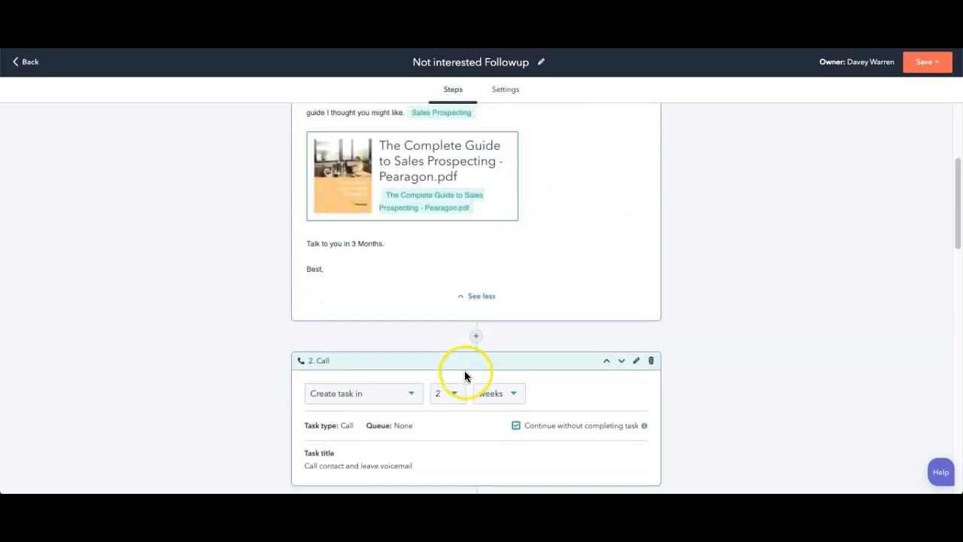
# Step: Expand the "Not interested email #2" message and review its full text along with the neighbouring sequence steps
pyautogui.scroll(-3, 465, 372)
pyautogui.scroll(-1, 423, 410)
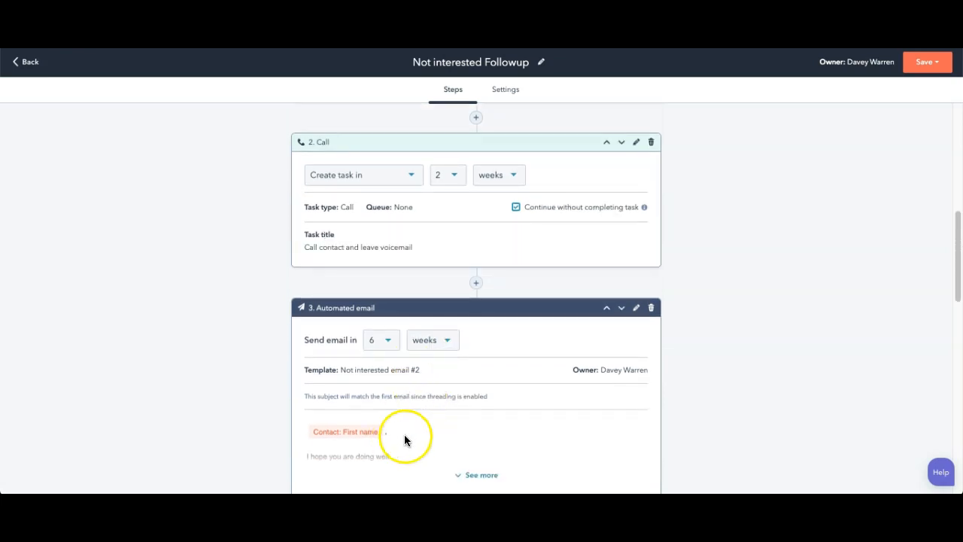
pyautogui.scroll(-2, 444, 410)
pyautogui.click(464, 362)
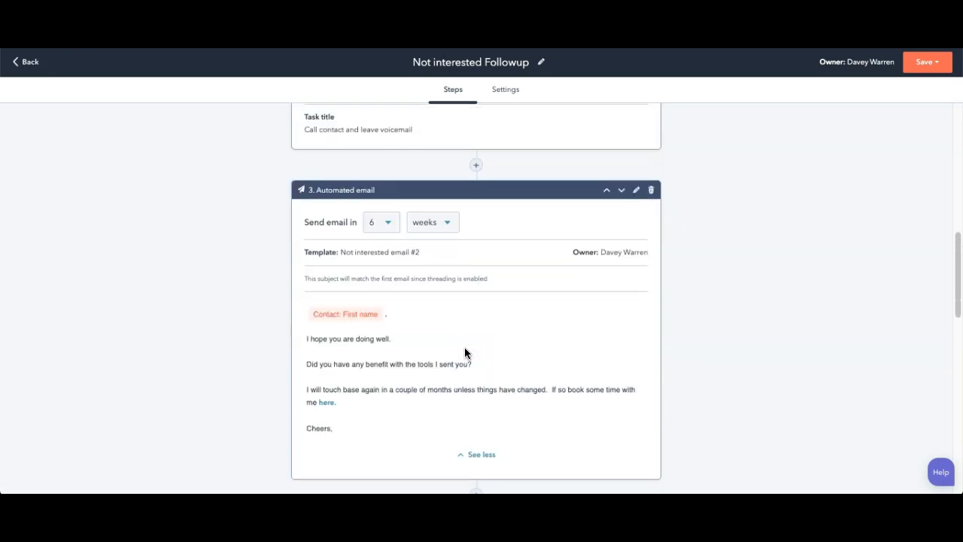
pyautogui.scroll(-1, 465, 351)
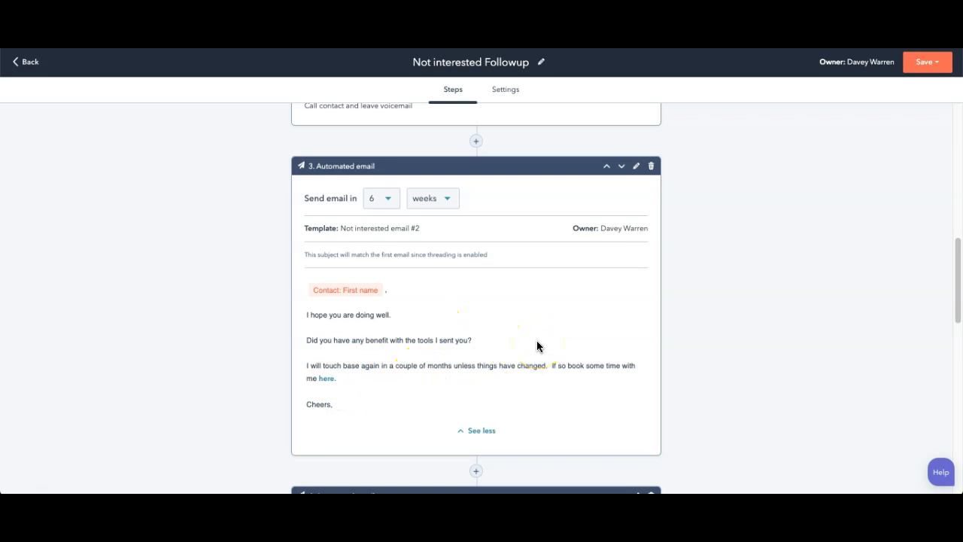
pyautogui.scroll(2, 536, 342)
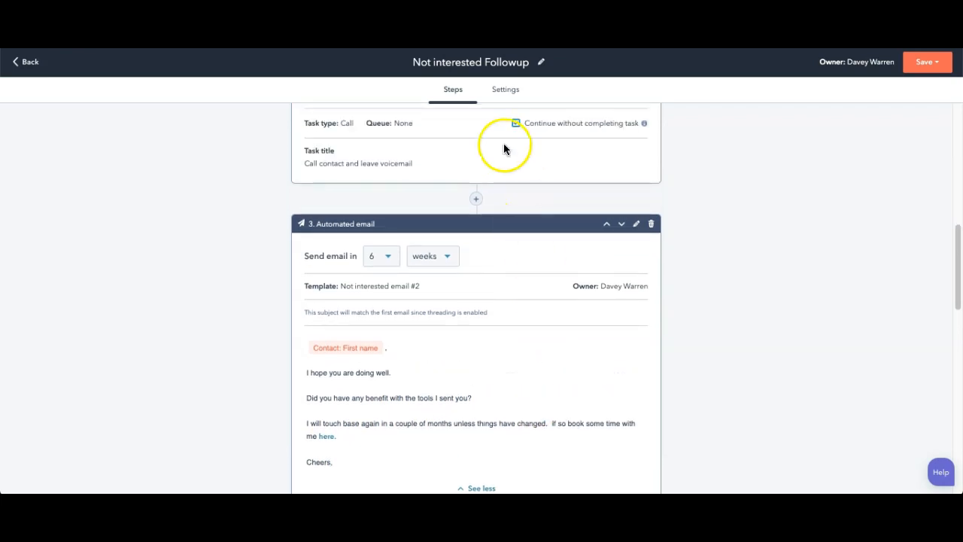
pyautogui.scroll(-2, 530, 393)
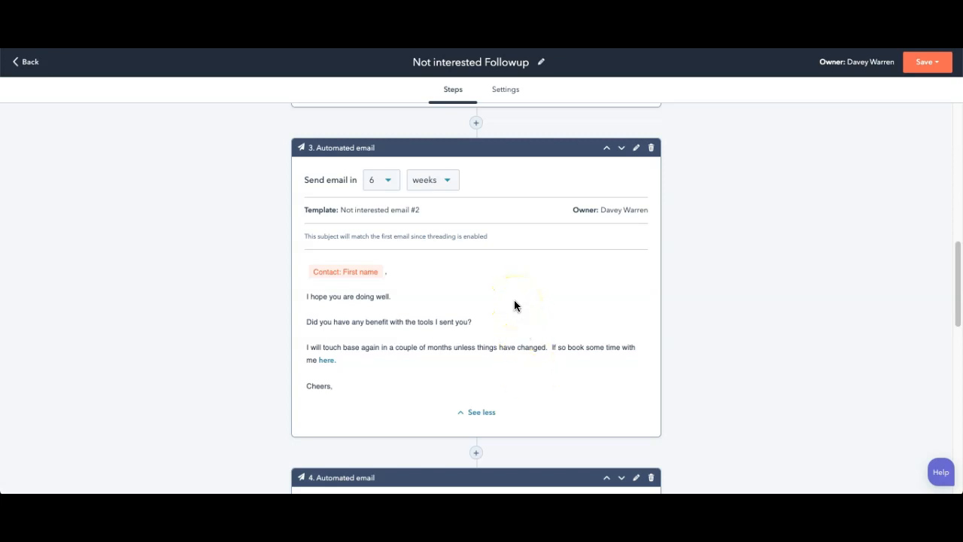
pyautogui.scroll(-5, 515, 304)
pyautogui.scroll(3, 524, 268)
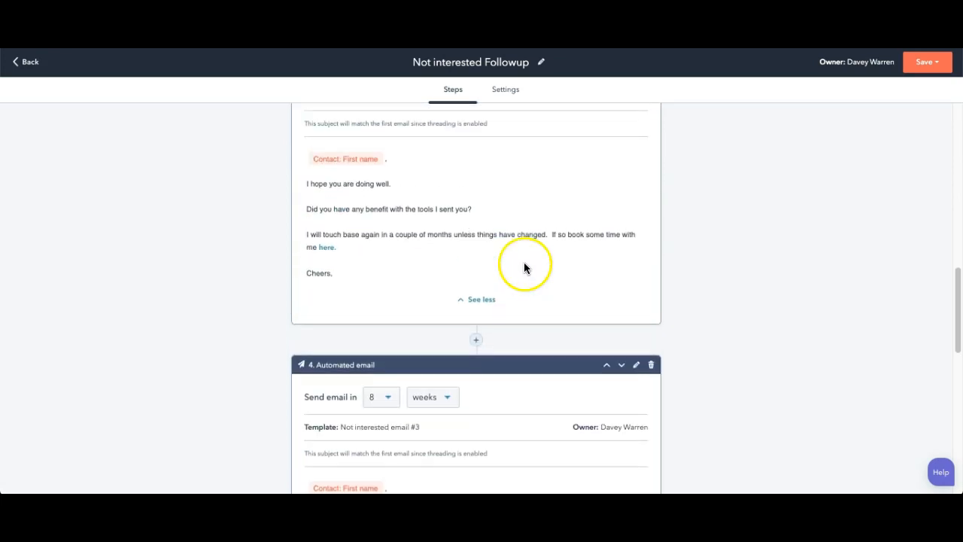
pyautogui.scroll(1, 529, 272)
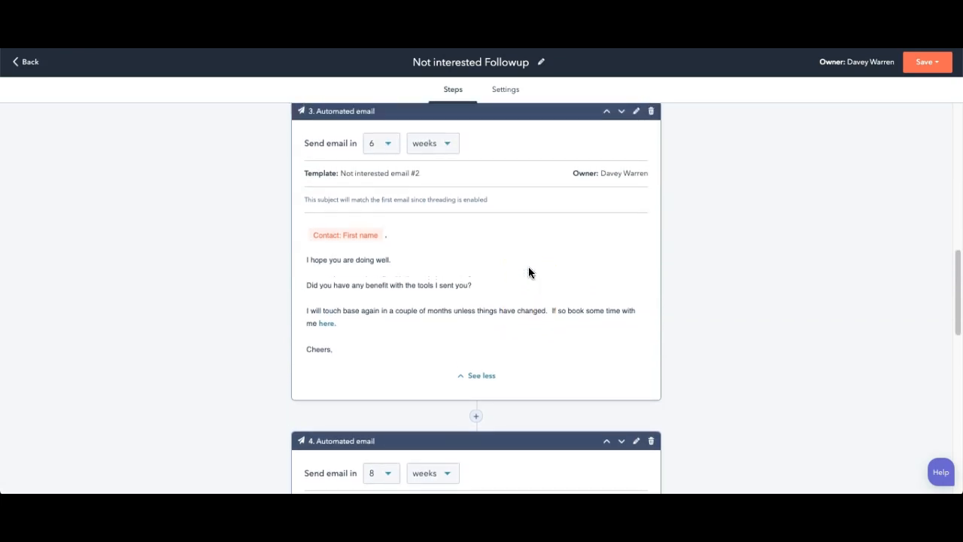
pyautogui.scroll(-1, 529, 268)
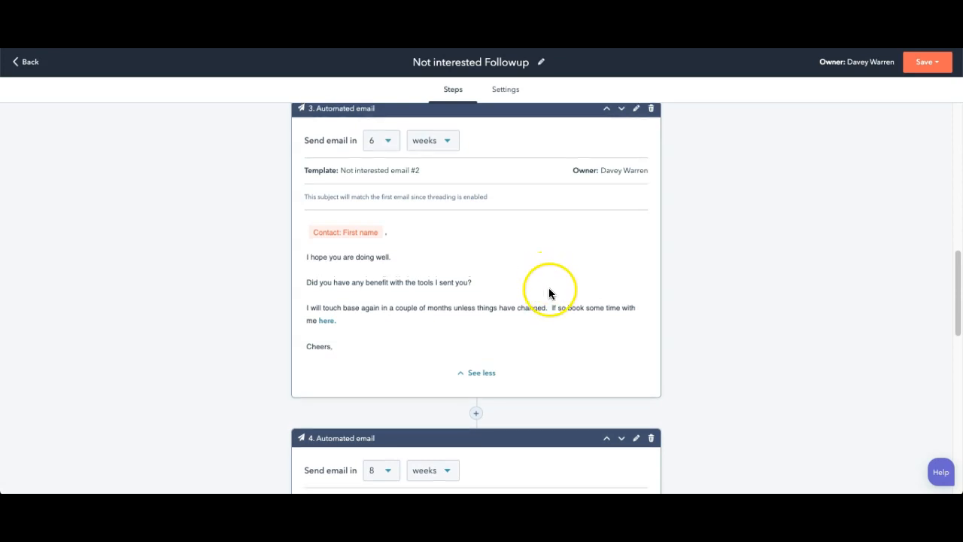
pyautogui.scroll(-1, 511, 308)
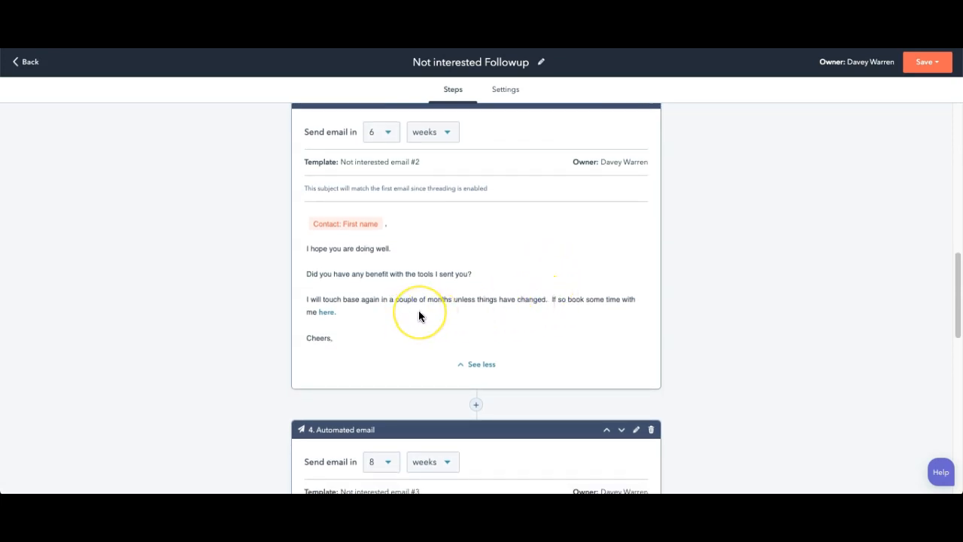
pyautogui.scroll(-4, 573, 320)
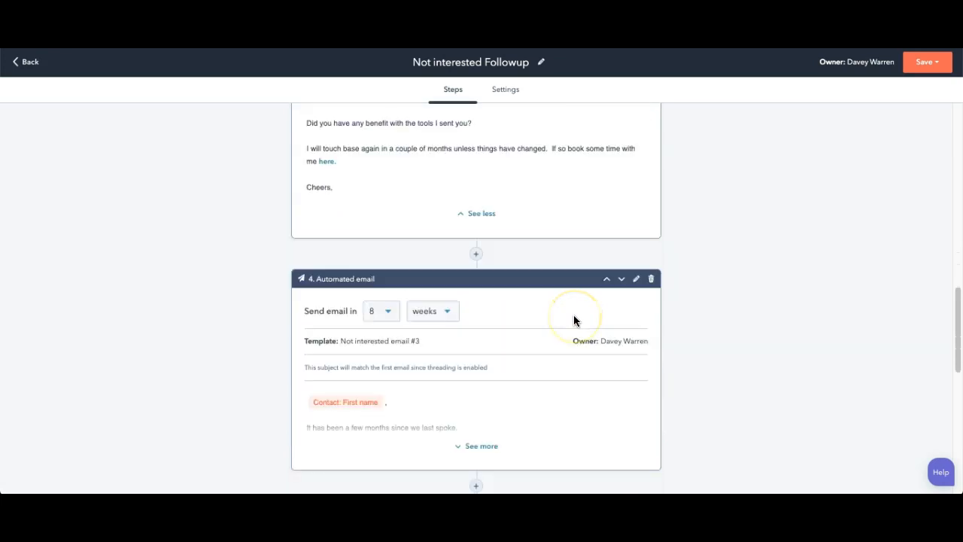
pyautogui.scroll(-3, 574, 320)
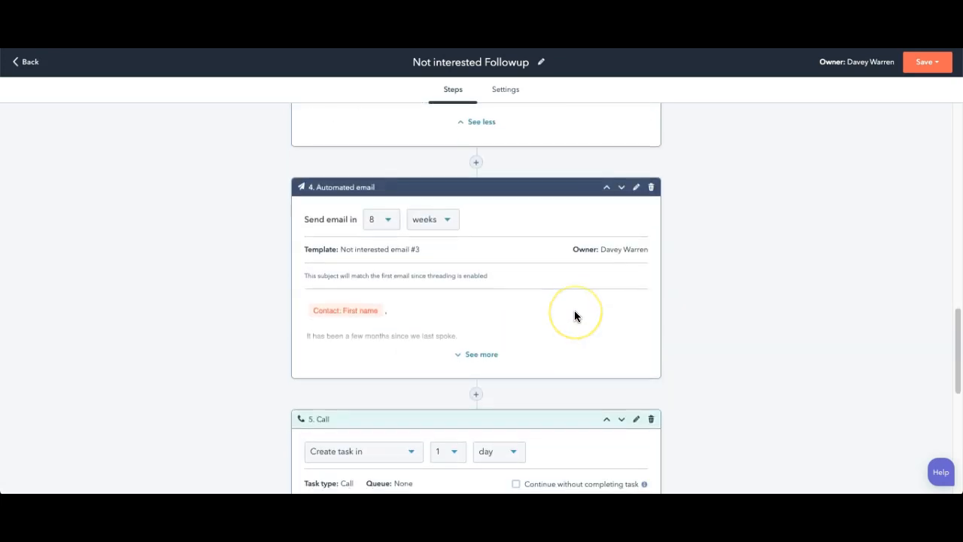
pyautogui.scroll(-1, 574, 314)
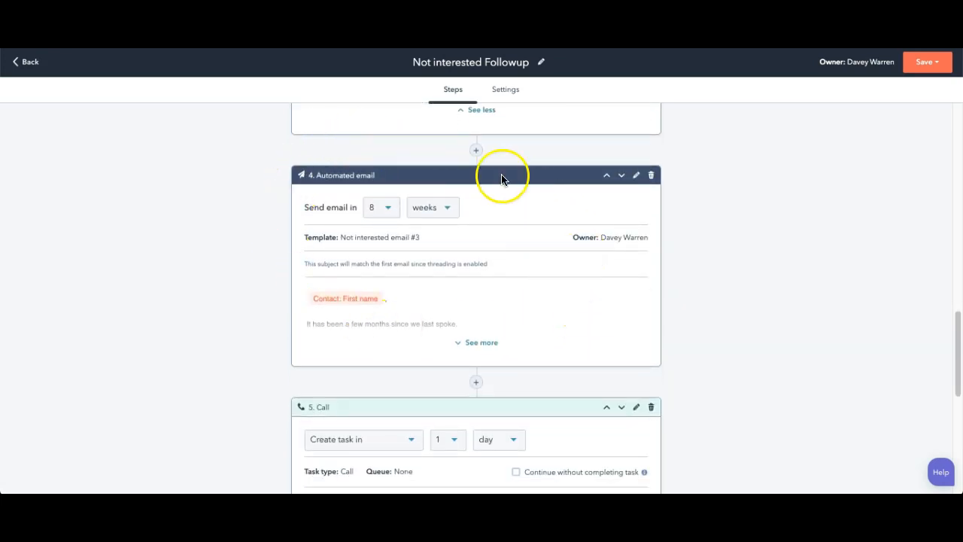
# Step: Expand the "Not interested email #3" message and review it with the closing call and engagement-check tasks, then the earlier emails
pyautogui.click(460, 348)
pyautogui.scroll(-1, 504, 301)
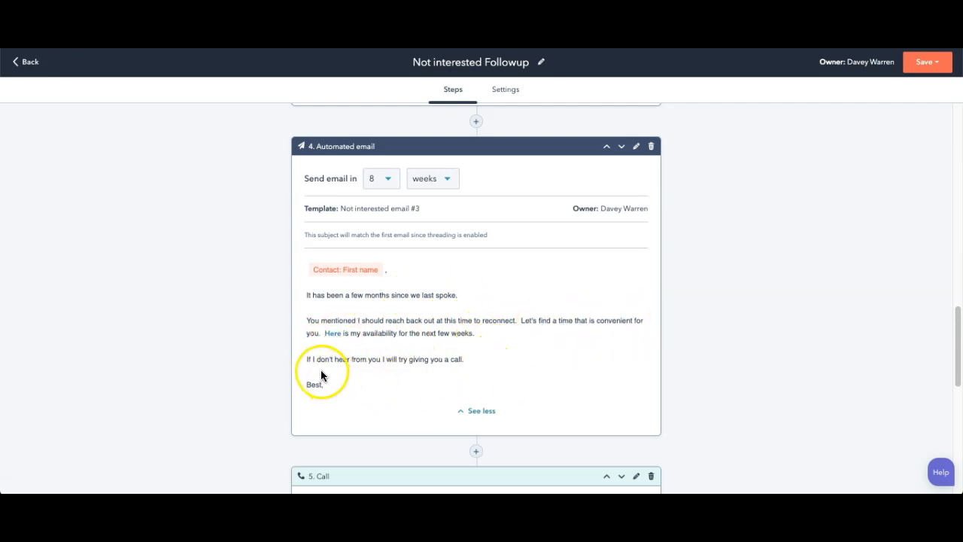
pyautogui.moveTo(464, 360); pyautogui.dragTo(439, 359)
pyautogui.scroll(-3, 541, 465)
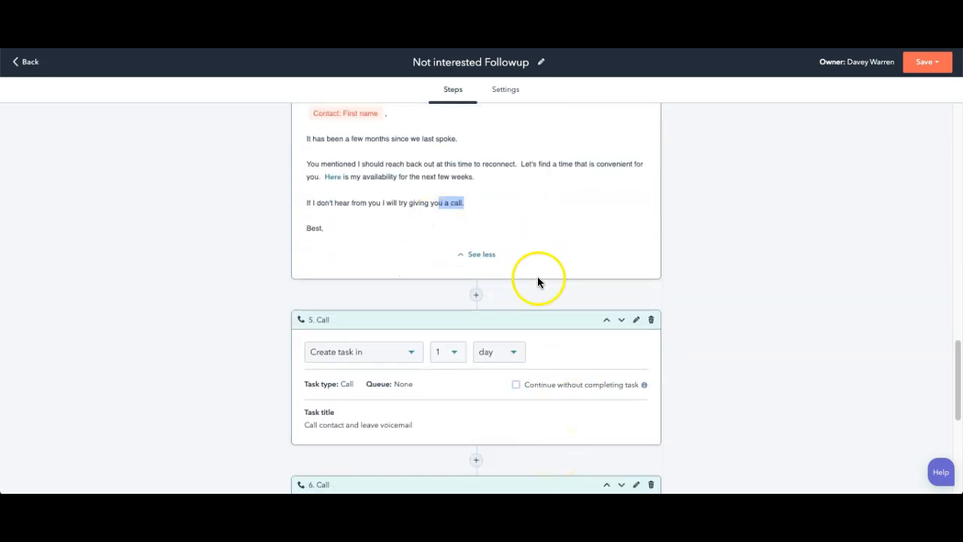
pyautogui.scroll(-2, 480, 344)
pyautogui.scroll(-2, 463, 354)
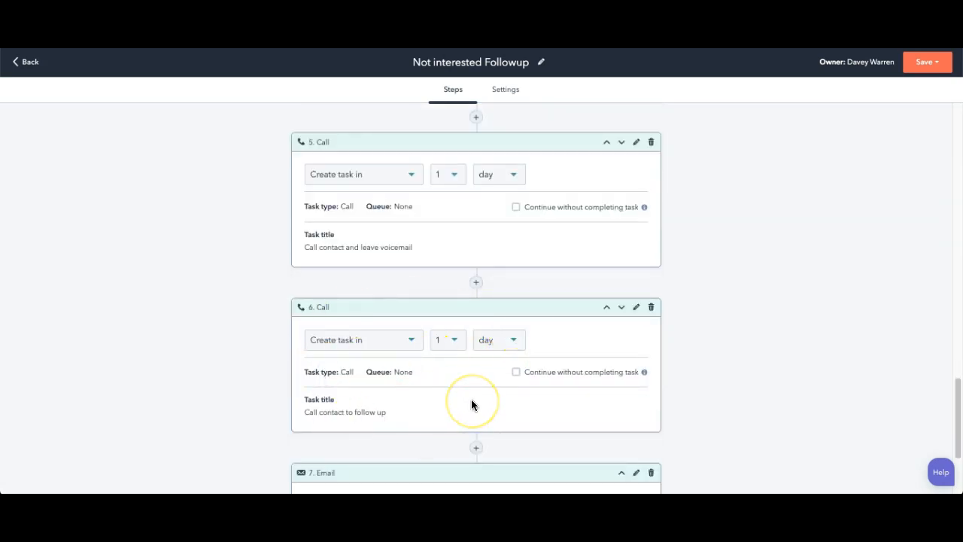
pyautogui.scroll(-2, 487, 221)
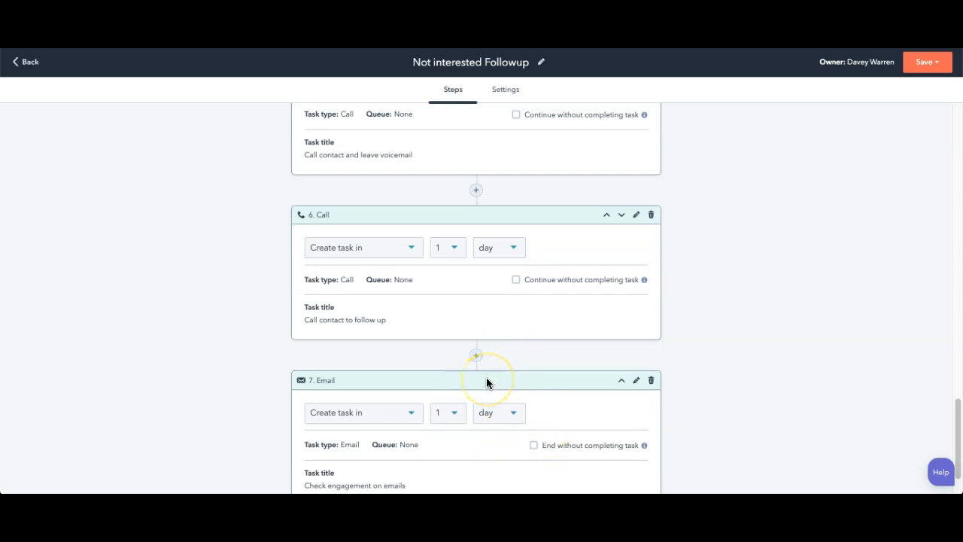
pyautogui.scroll(5, 486, 383)
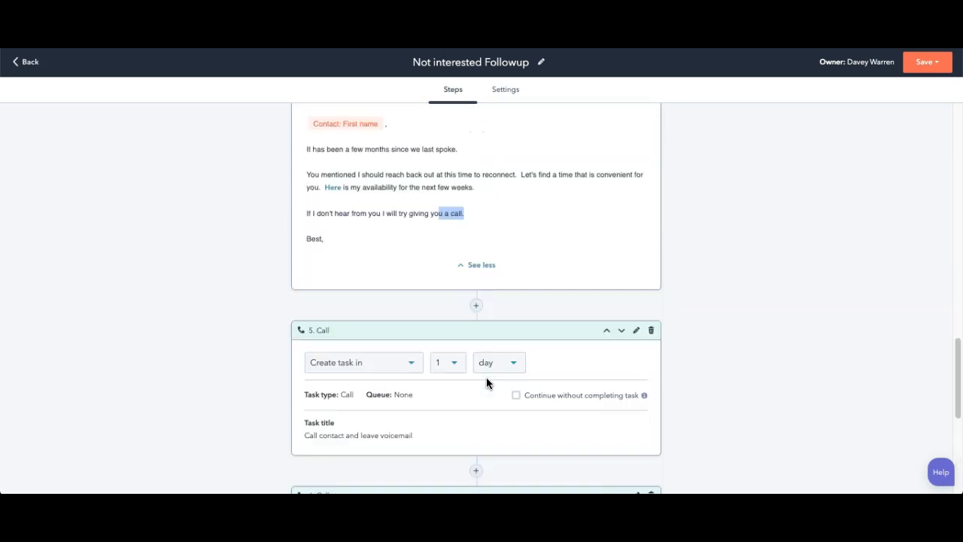
pyautogui.scroll(4, 486, 383)
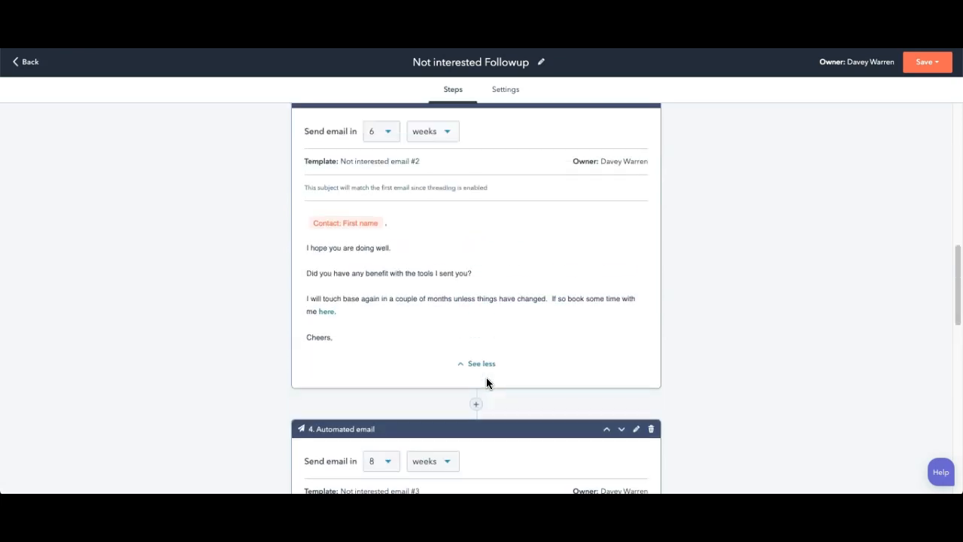
pyautogui.scroll(3, 486, 383)
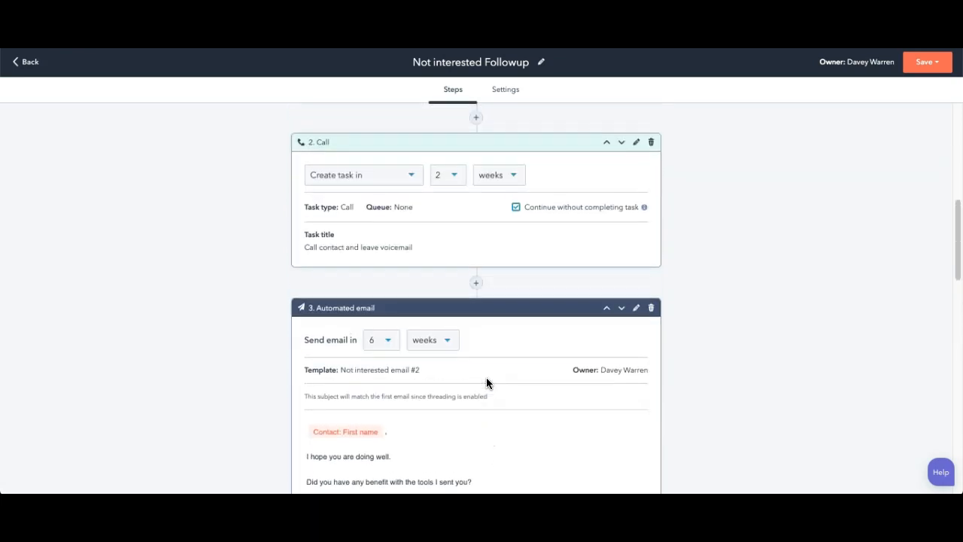
pyautogui.scroll(4, 486, 383)
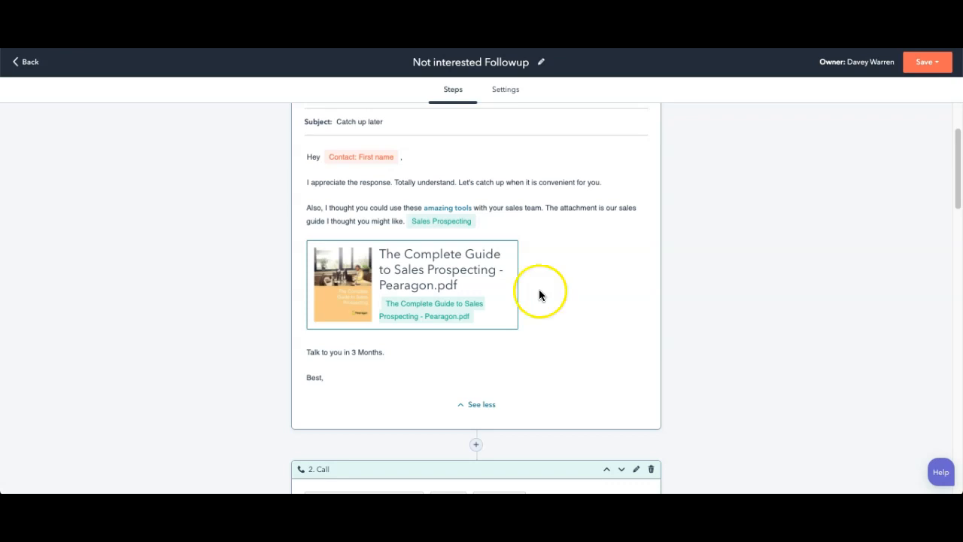
pyautogui.scroll(-1, 563, 305)
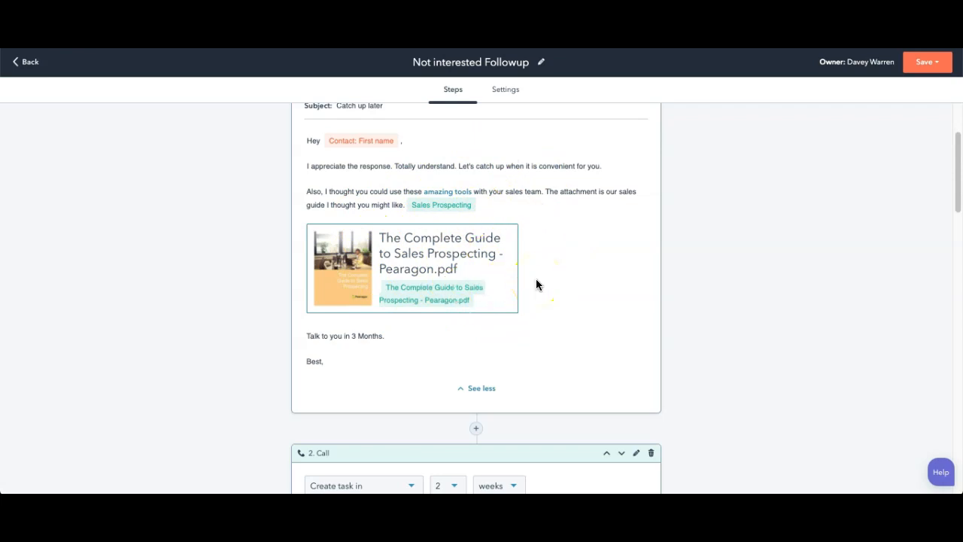
# Step: Save the changes to the existing Not interested Followup sequence
pyautogui.scroll(3, 543, 290)
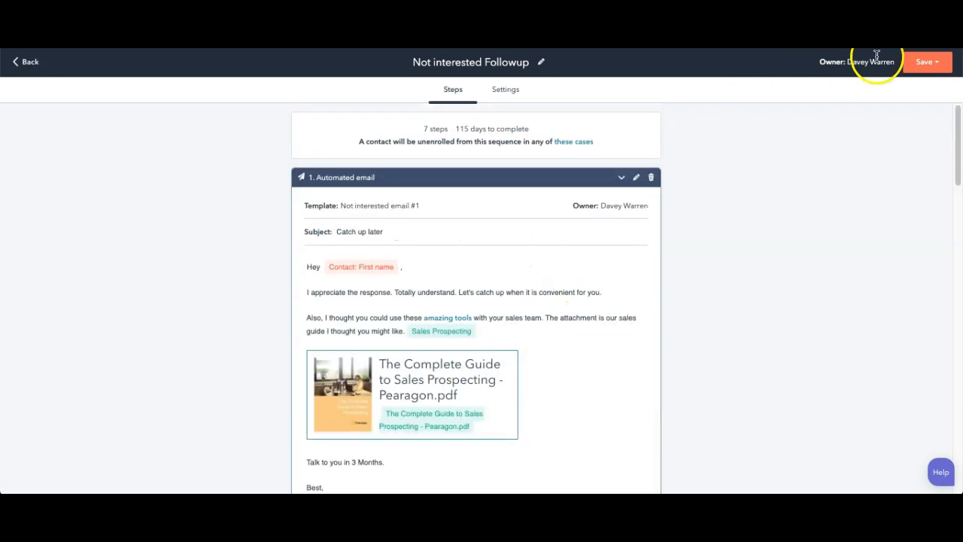
pyautogui.click(925, 66)
pyautogui.click(903, 91)
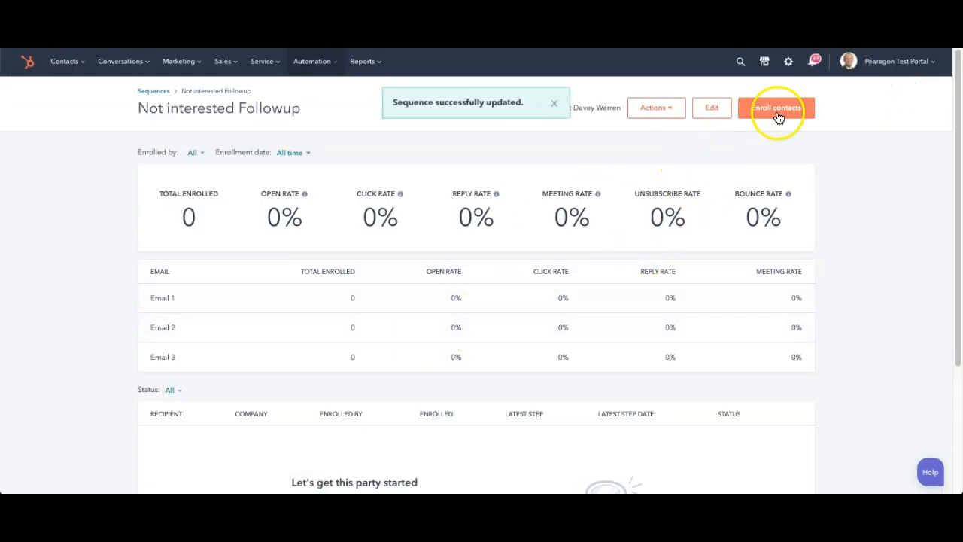
# Step: Open the testcompany.org contact's record from the contacts list and unenroll the contact from the current sequence
pyautogui.moveTo(63, 65)
pyautogui.click(67, 93)
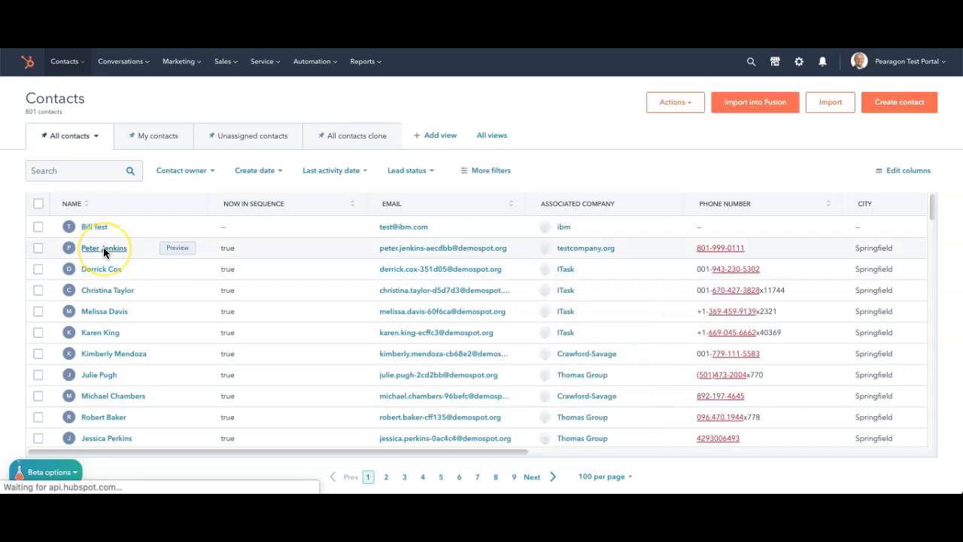
pyautogui.click(104, 249)
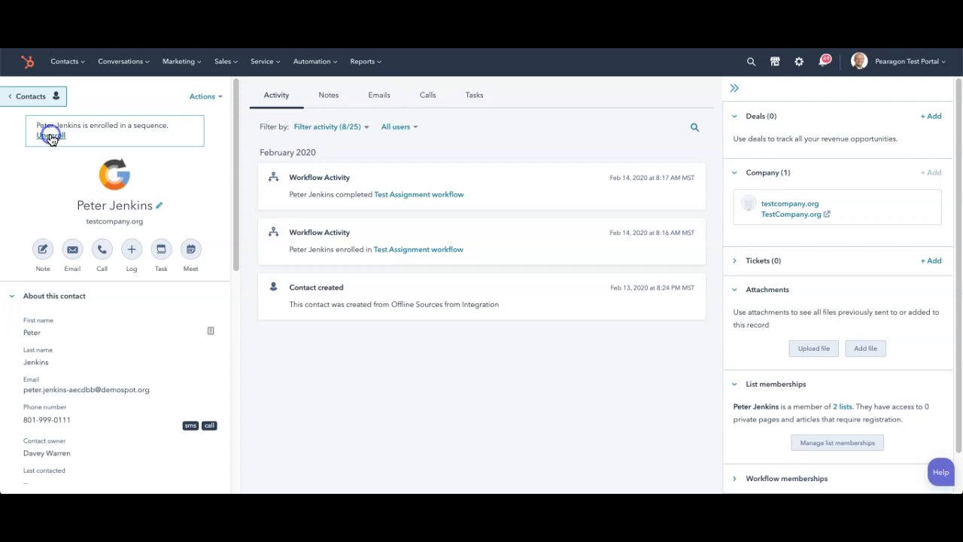
pyautogui.click(50, 136)
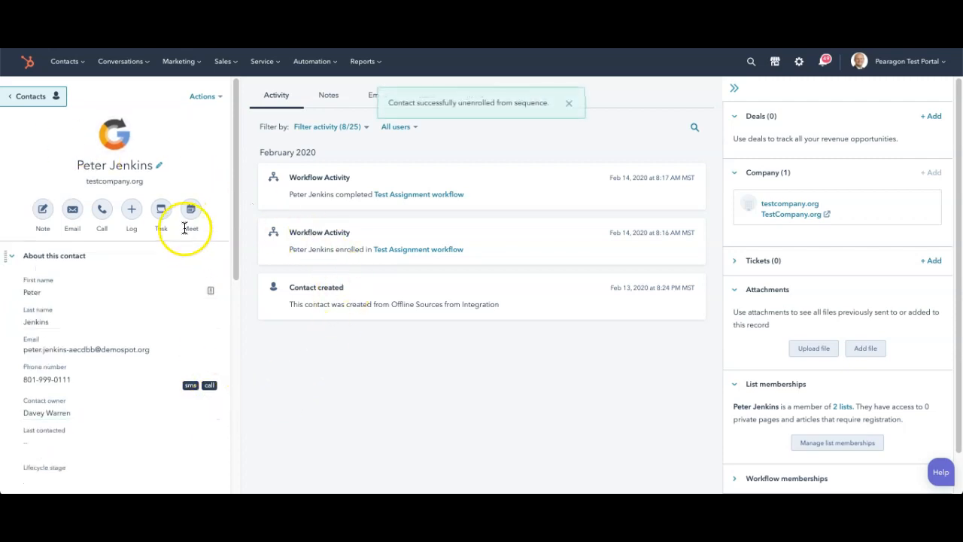
# Step: Start a new email to the contact and select the Not interested Followup sequence for it
pyautogui.click(73, 213)
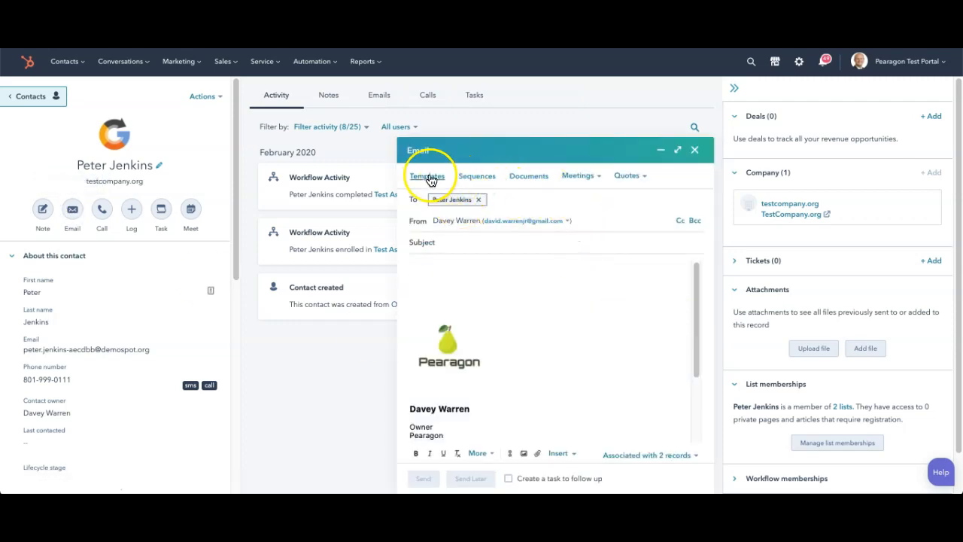
pyautogui.click(476, 178)
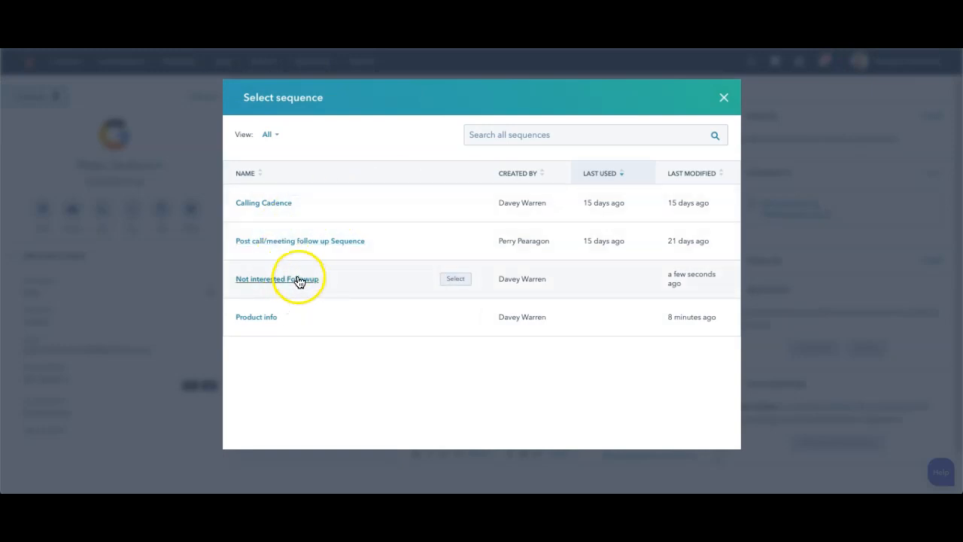
pyautogui.click(455, 279)
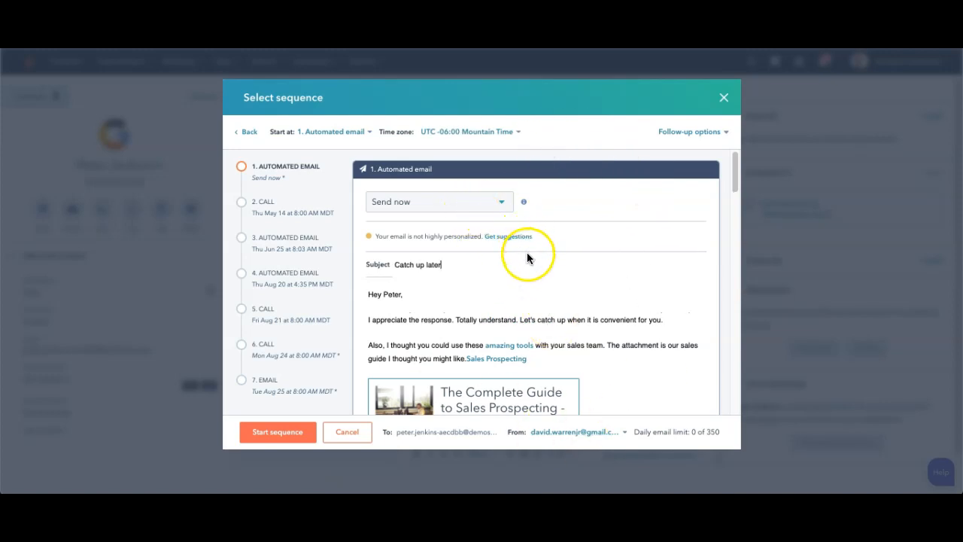
pyautogui.scroll(-2, 527, 258)
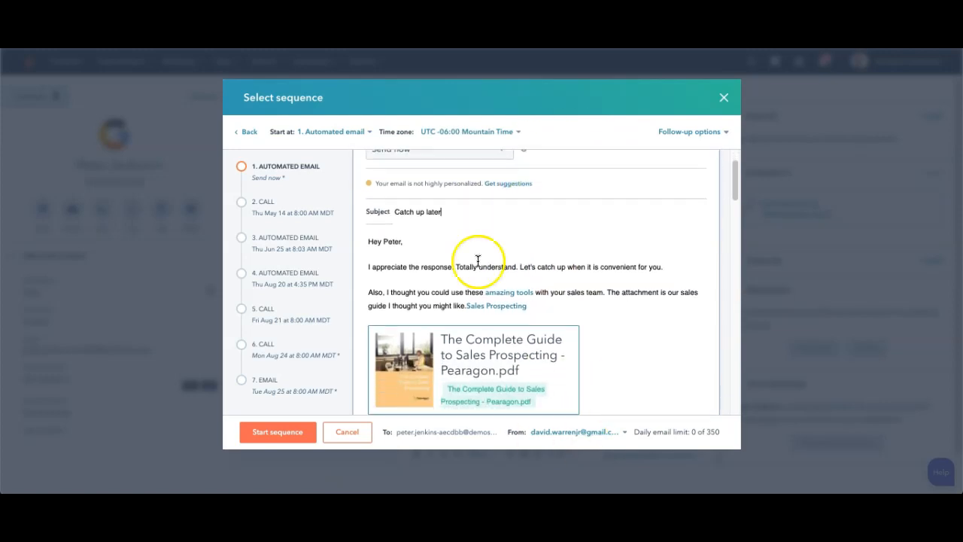
pyautogui.click(449, 267)
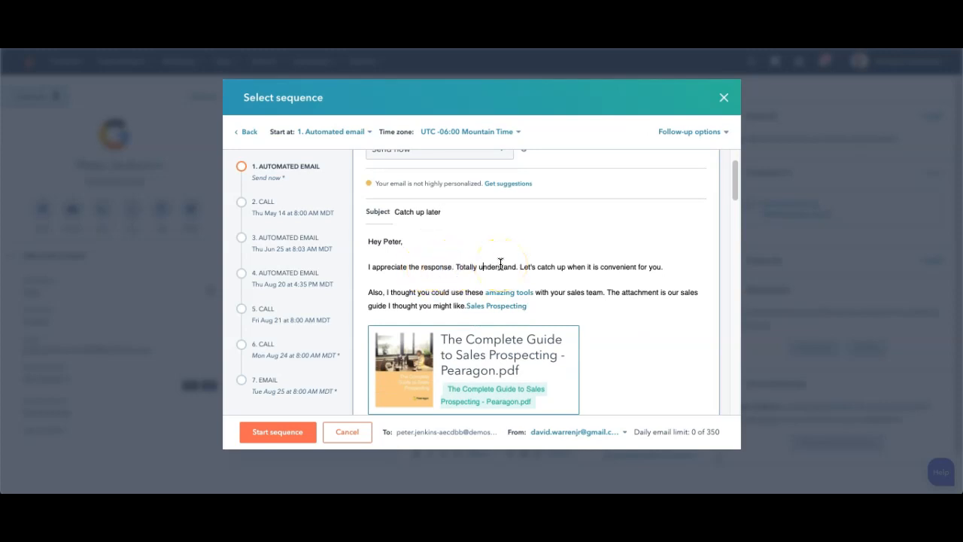
pyautogui.write('t')
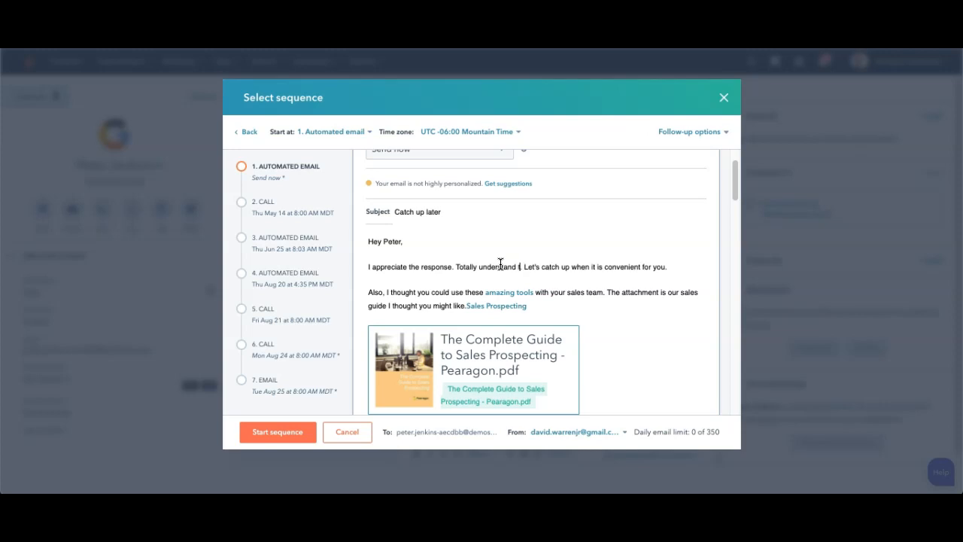
pyautogui.press('BackSpace')
pyautogui.press('BackSpace')
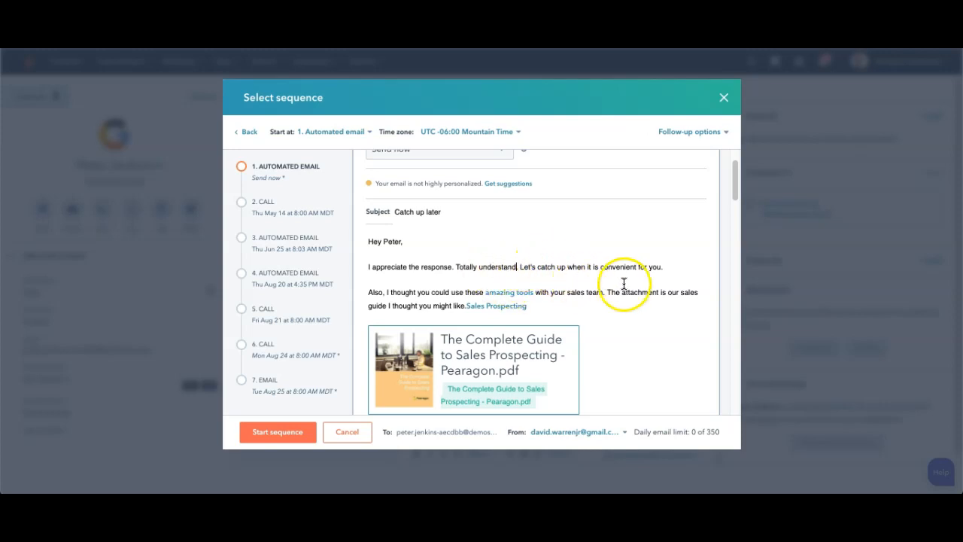
# Step: Set the delay of the "Call contact and leave voicemail" task in step 2 to 4 weeks for this enrollment
pyautogui.scroll(-10, 625, 331)
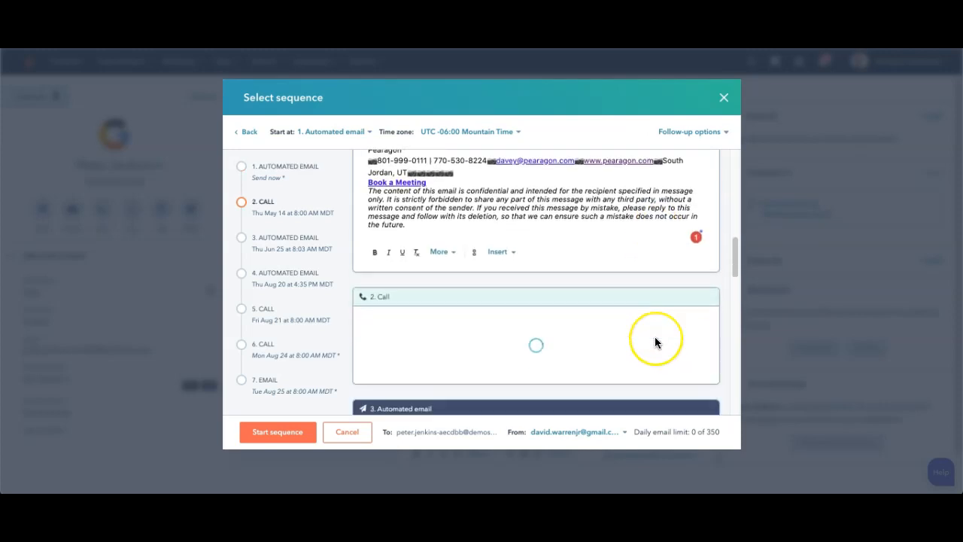
pyautogui.scroll(-2, 655, 342)
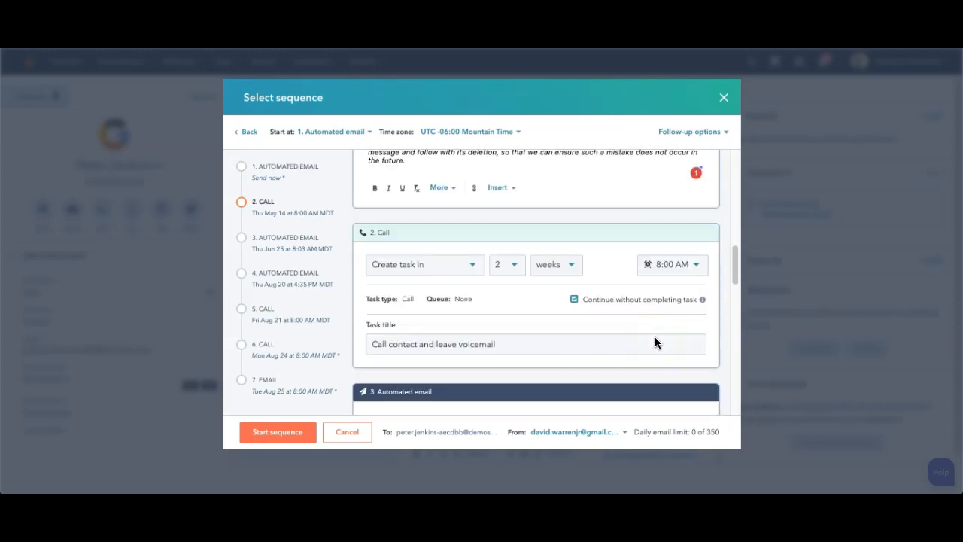
pyautogui.click(511, 269)
pyautogui.click(531, 385)
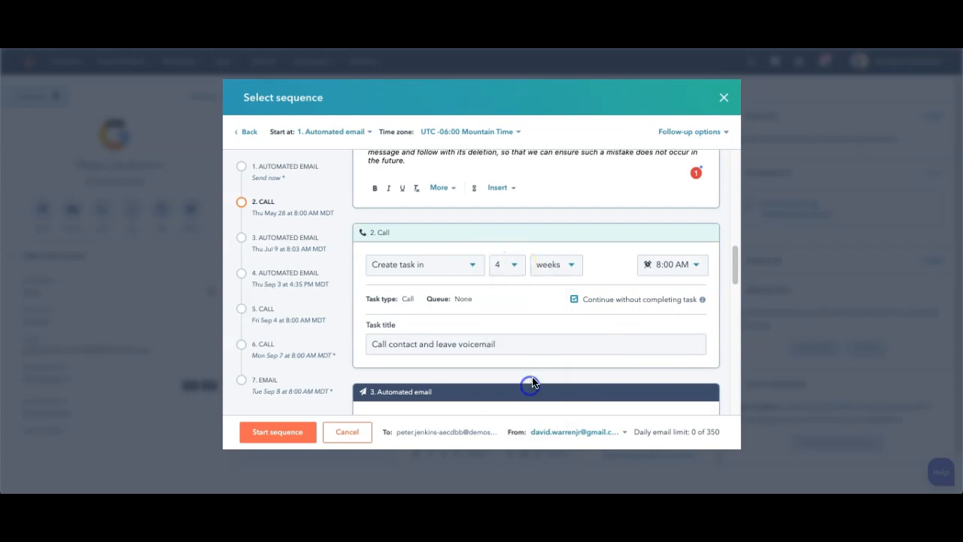
# Step: Set the automated email in step 3 to send in 2 weeks
pyautogui.scroll(-3, 540, 312)
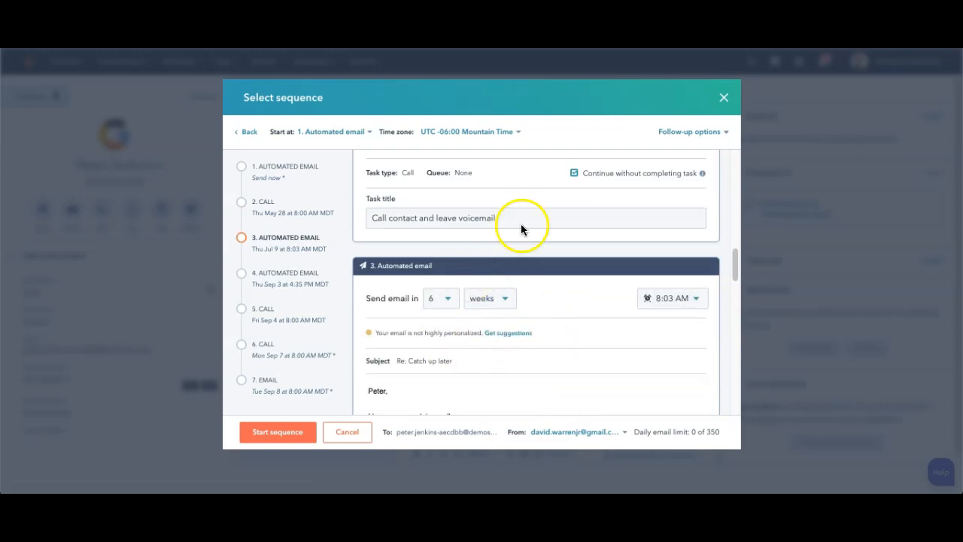
pyautogui.scroll(3, 557, 226)
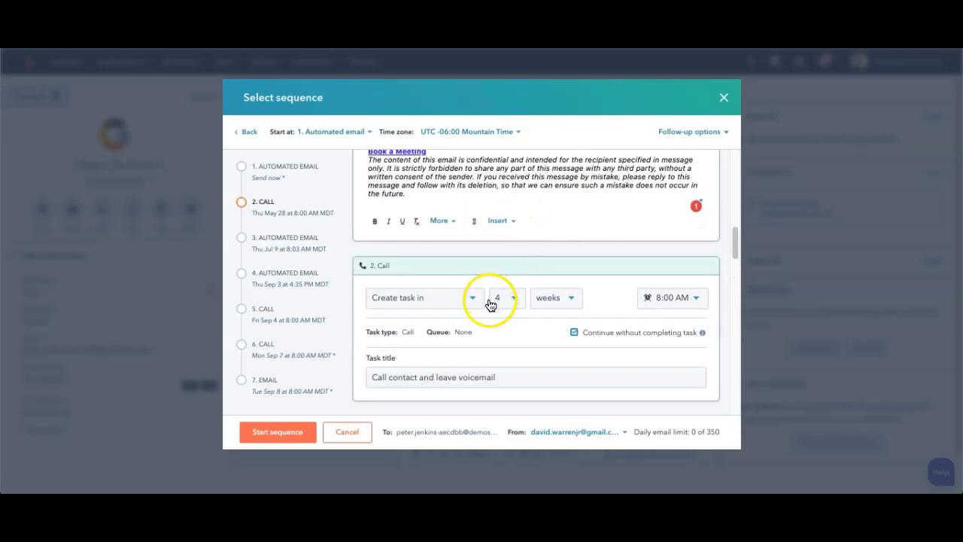
pyautogui.scroll(-5, 490, 264)
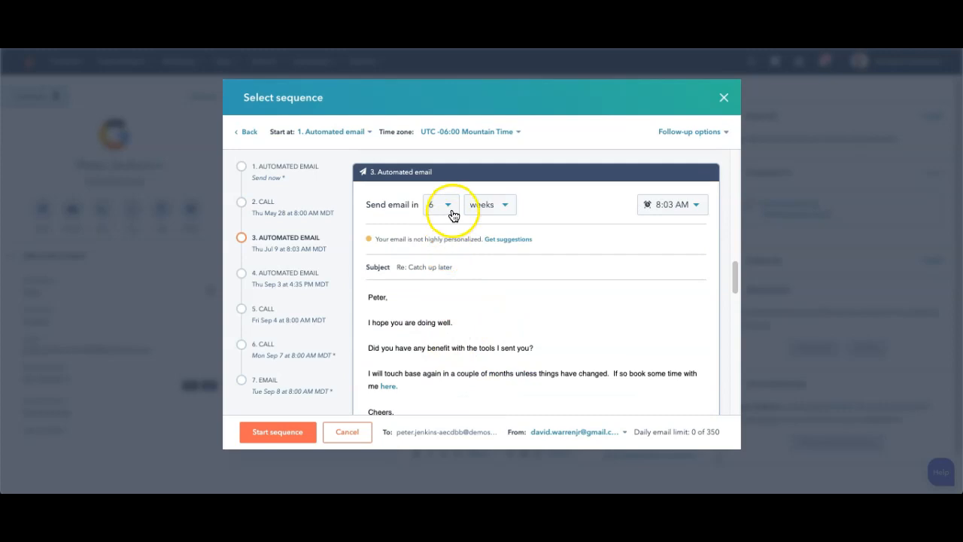
pyautogui.click(450, 209)
pyautogui.scroll(2, 461, 289)
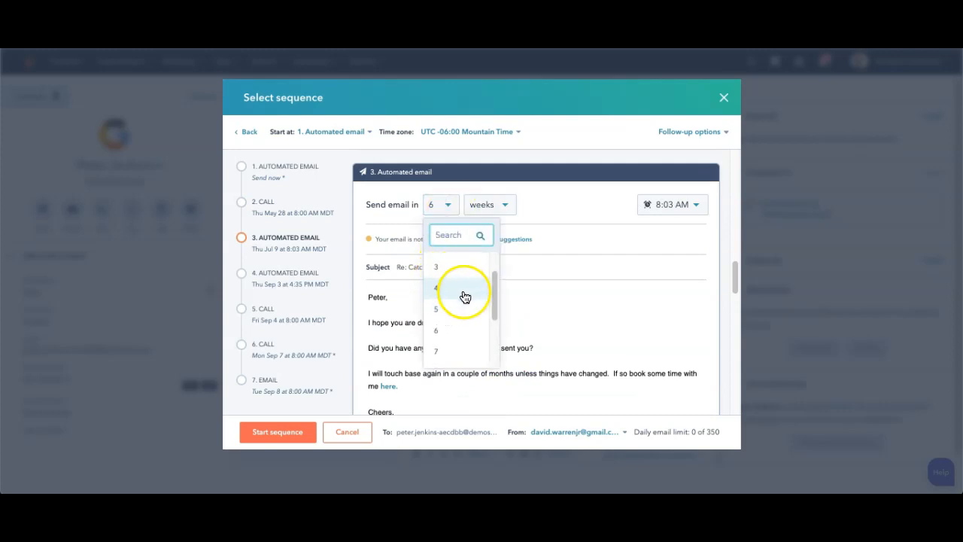
pyautogui.scroll(2, 455, 267)
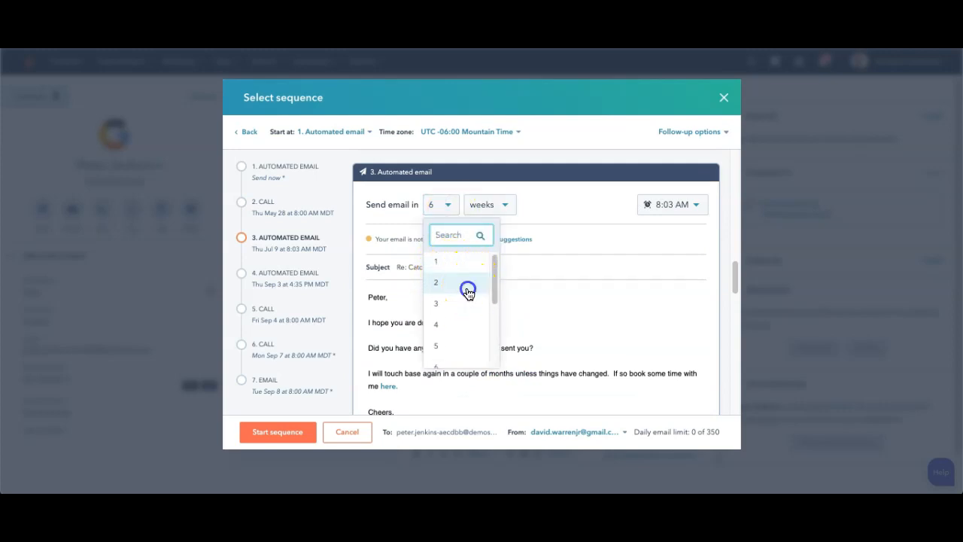
pyautogui.click(467, 288)
# Step: Review the delays of the step 2 call and step 3 email alongside the sequence's scheduled dates
pyautogui.scroll(3, 553, 269)
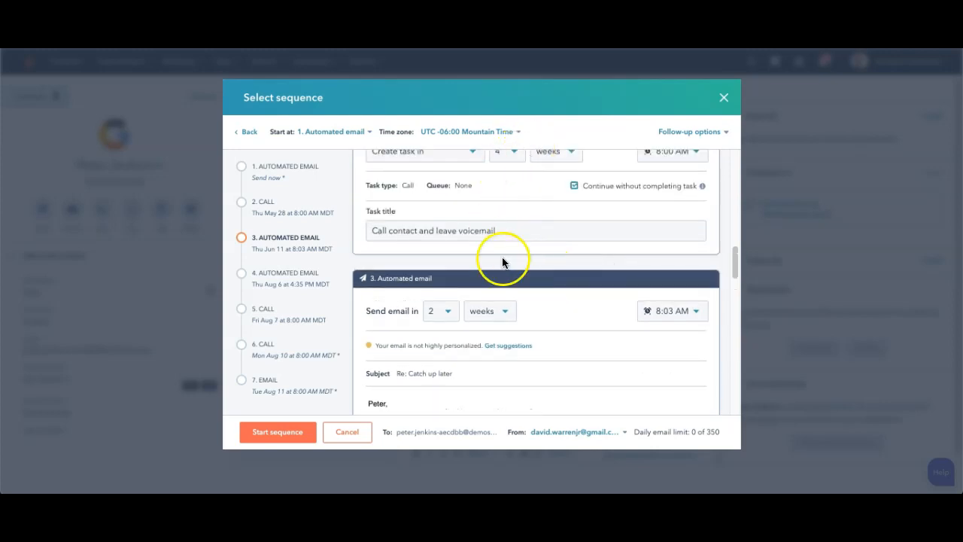
pyautogui.scroll(1, 606, 207)
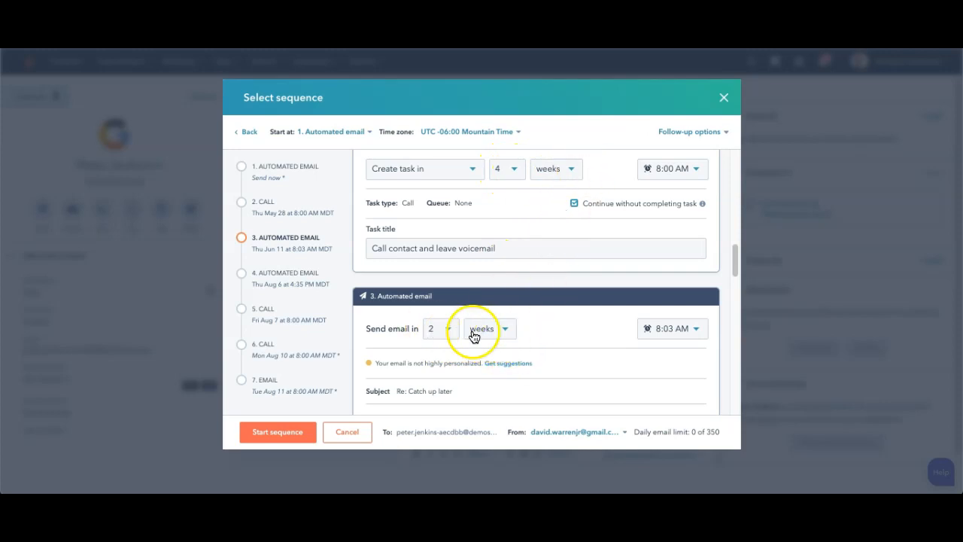
pyautogui.scroll(3, 579, 226)
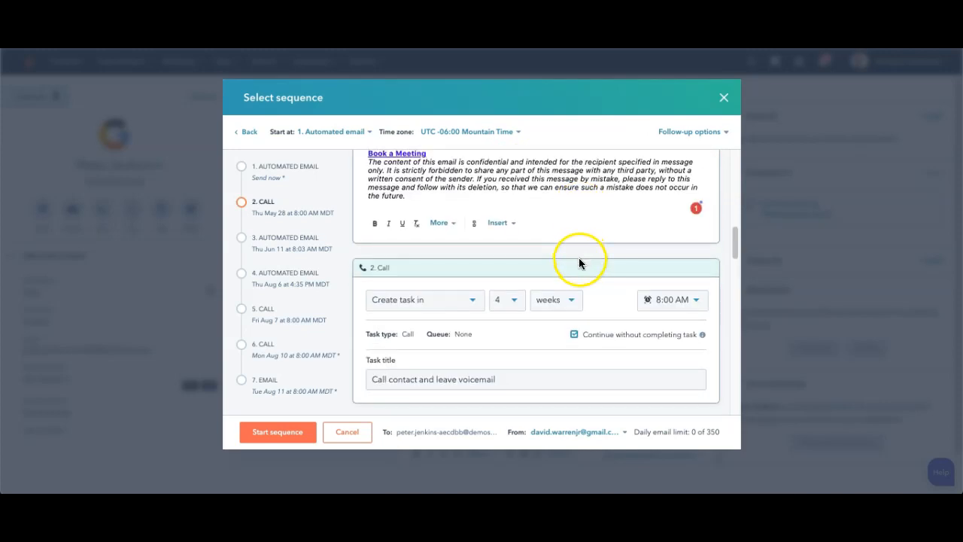
pyautogui.scroll(-1, 494, 359)
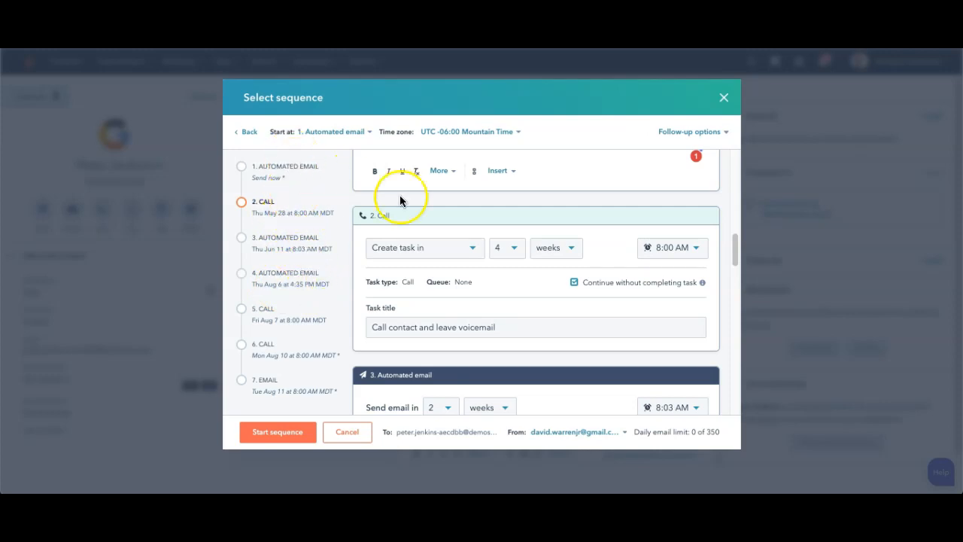
pyautogui.scroll(-1, 529, 300)
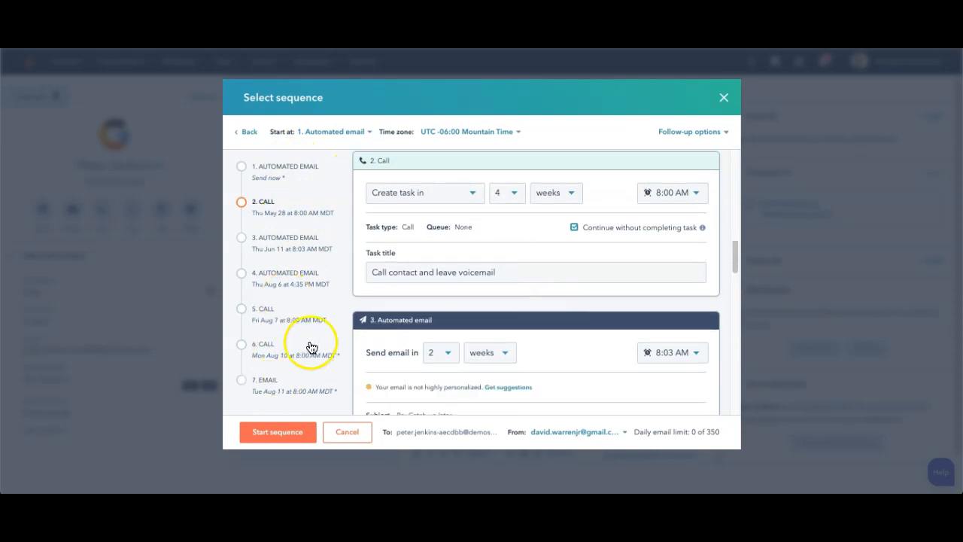
pyautogui.scroll(5, 625, 278)
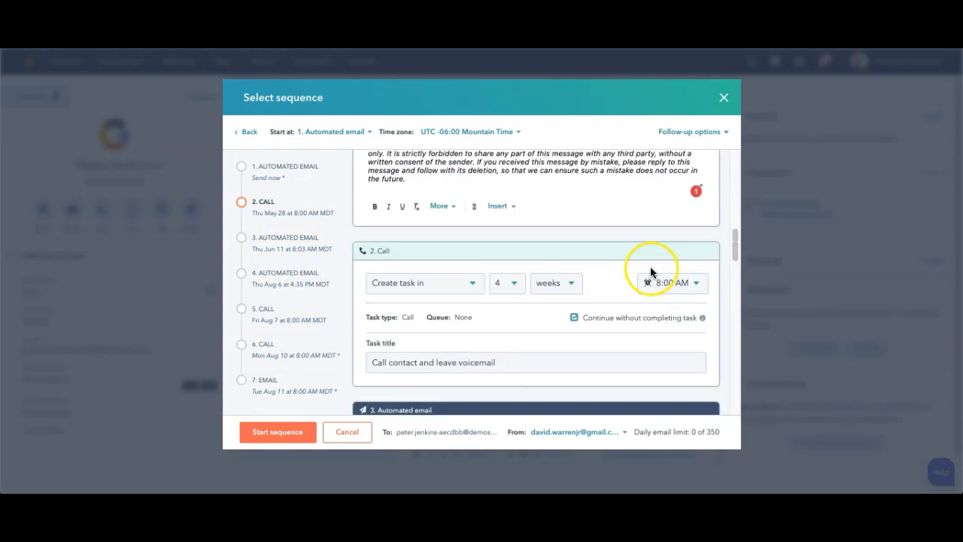
# Step: Set follow-up emails to go out at recommended send times, turn off threading them as replies to the first email, and apply
pyautogui.scroll(6, 650, 272)
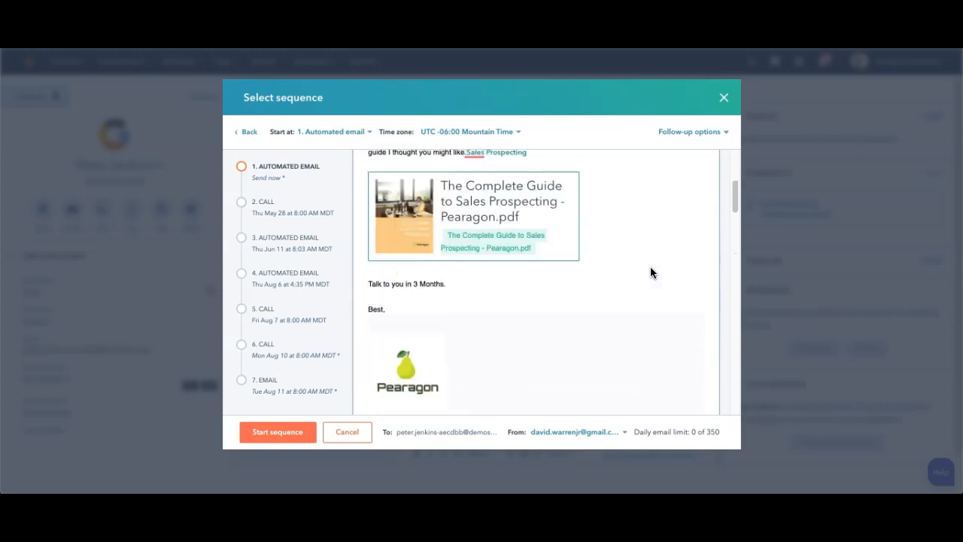
pyautogui.click(708, 129)
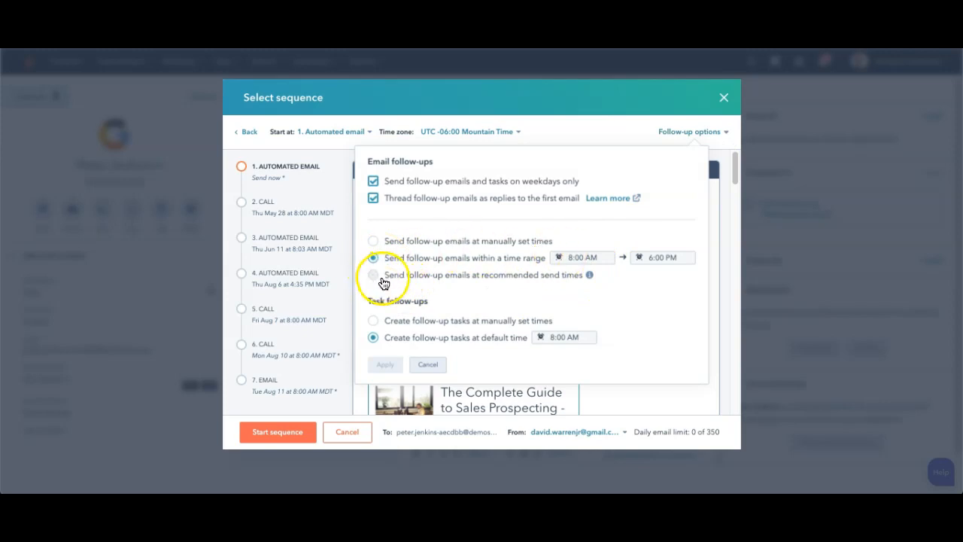
pyautogui.click(374, 275)
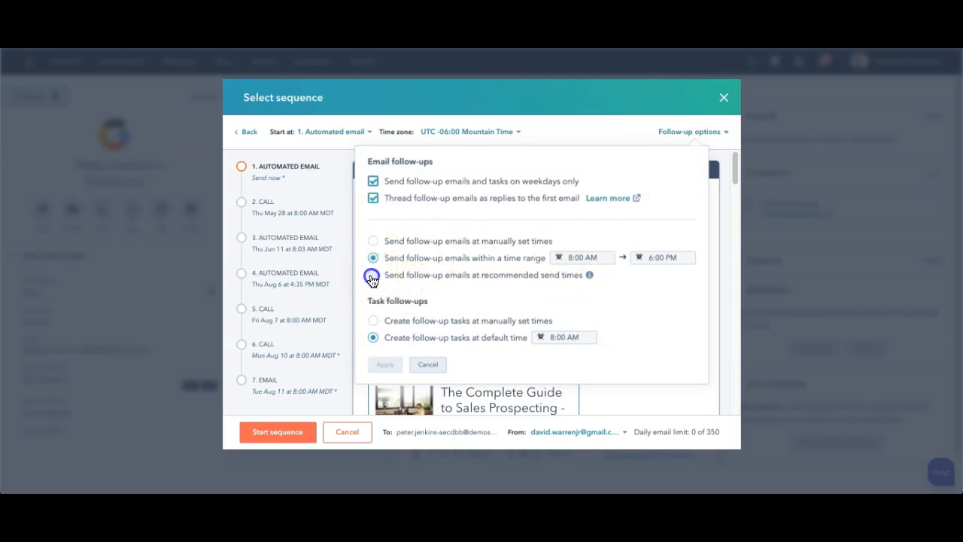
pyautogui.click(374, 198)
pyautogui.click(388, 369)
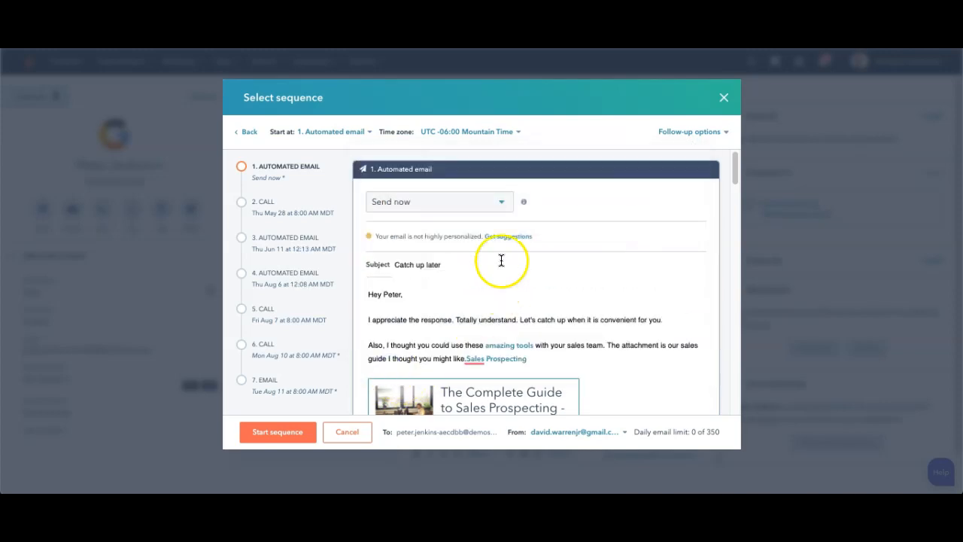
# Step: Examine the send times and subject lines of the follow-up steps through the automated email in step 4
pyautogui.scroll(-10, 451, 278)
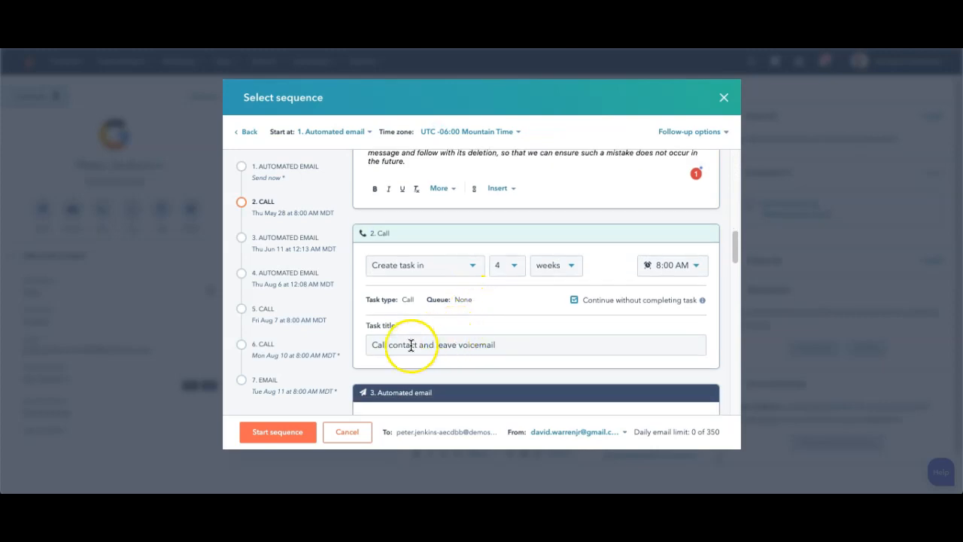
pyautogui.scroll(-1, 429, 335)
pyautogui.scroll(-2, 450, 316)
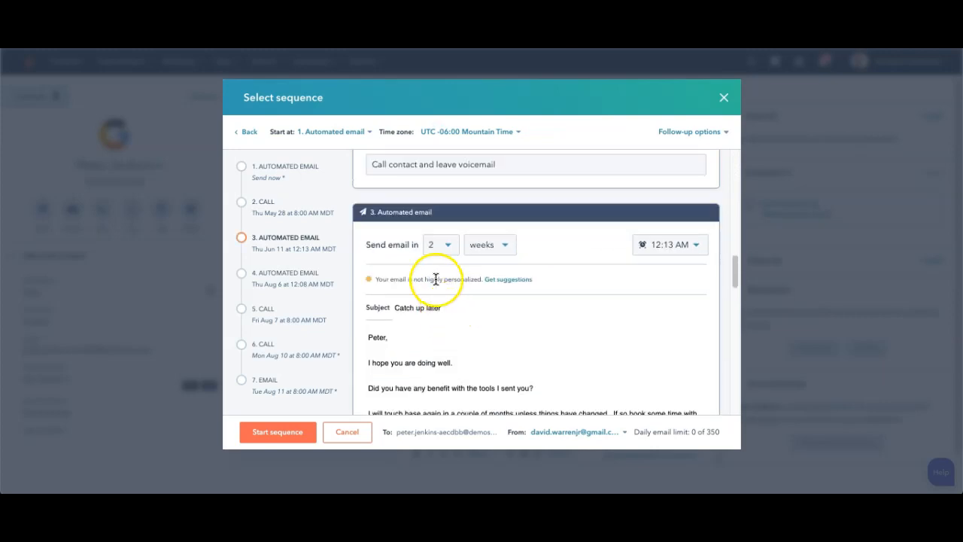
pyautogui.scroll(-7, 447, 308)
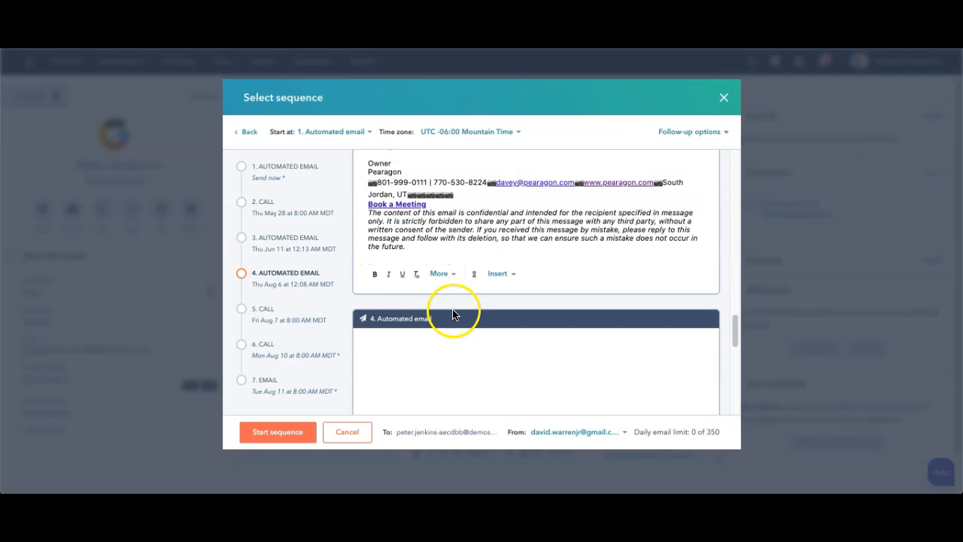
pyautogui.scroll(-2, 454, 314)
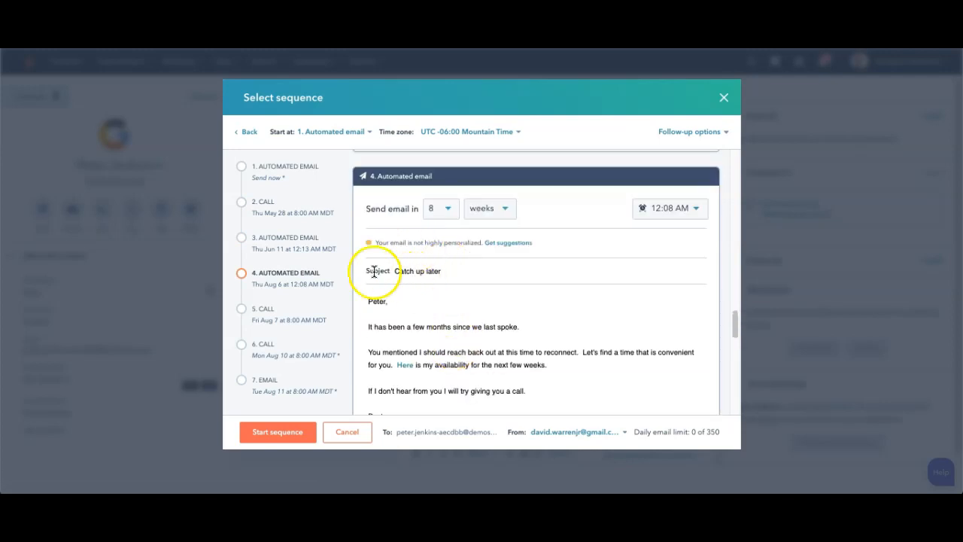
pyautogui.click(395, 271)
pyautogui.moveTo(395, 271); pyautogui.dragTo(450, 271)
pyautogui.click(448, 271)
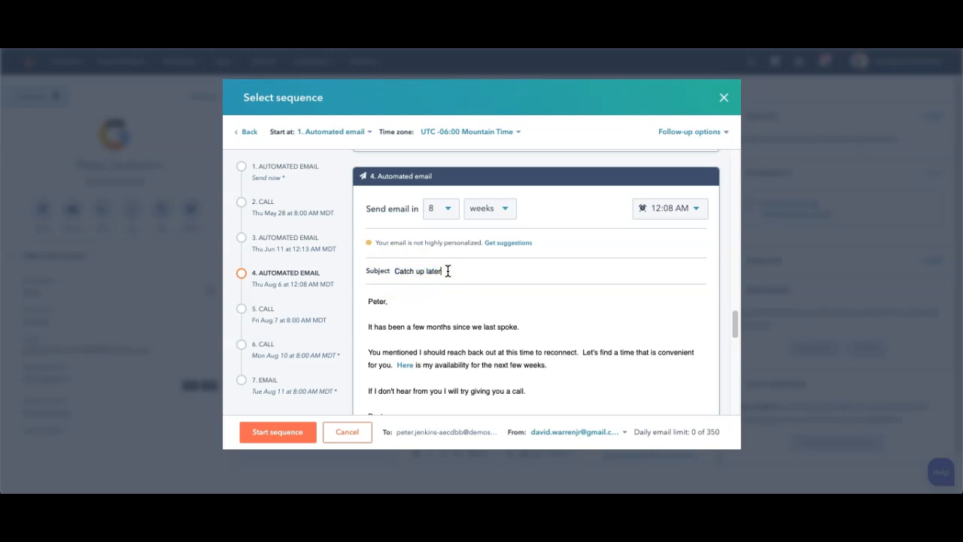
# Step: Start the Not interested Followup sequence to enroll the contact, with the first automated email set to send now
pyautogui.scroll(-1, 572, 316)
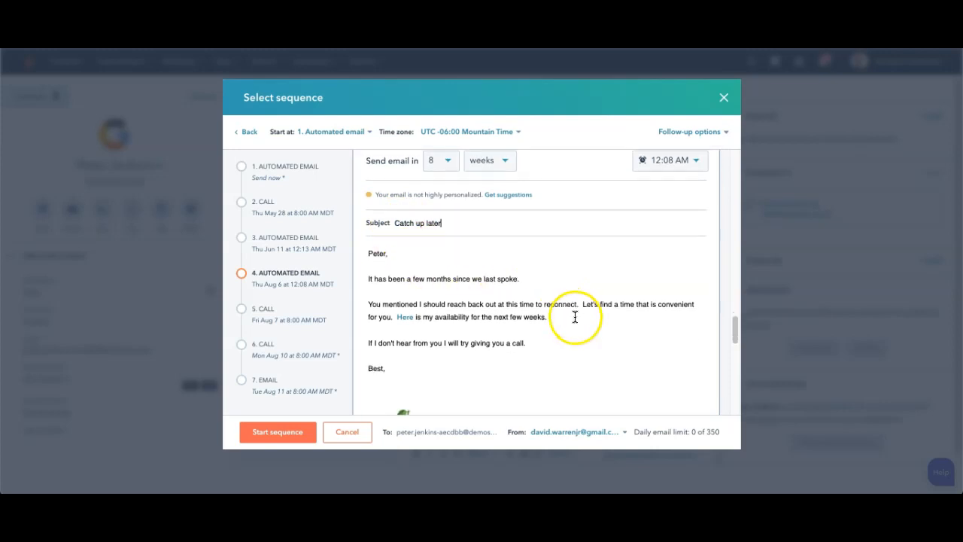
pyautogui.scroll(-2, 575, 317)
pyautogui.scroll(1, 426, 243)
pyautogui.scroll(10, 525, 260)
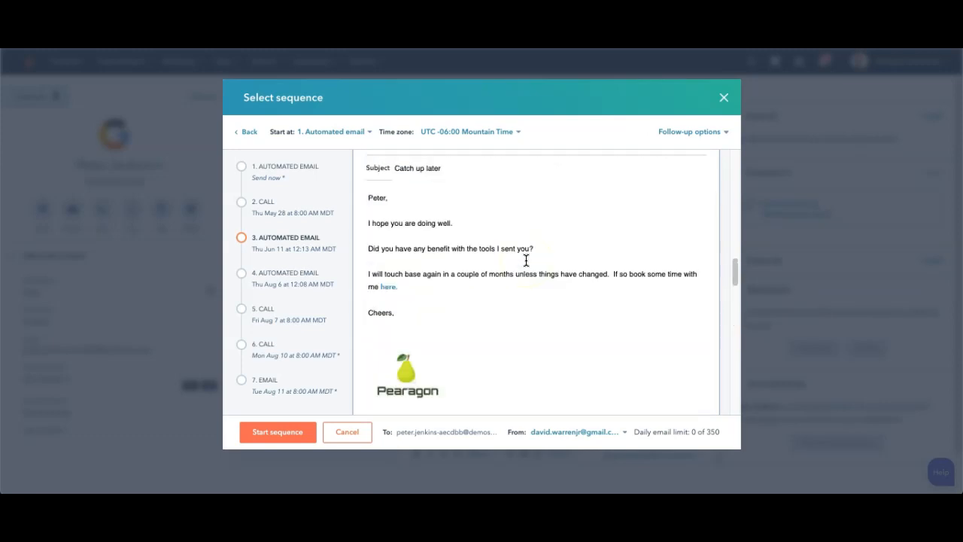
pyautogui.scroll(10, 526, 261)
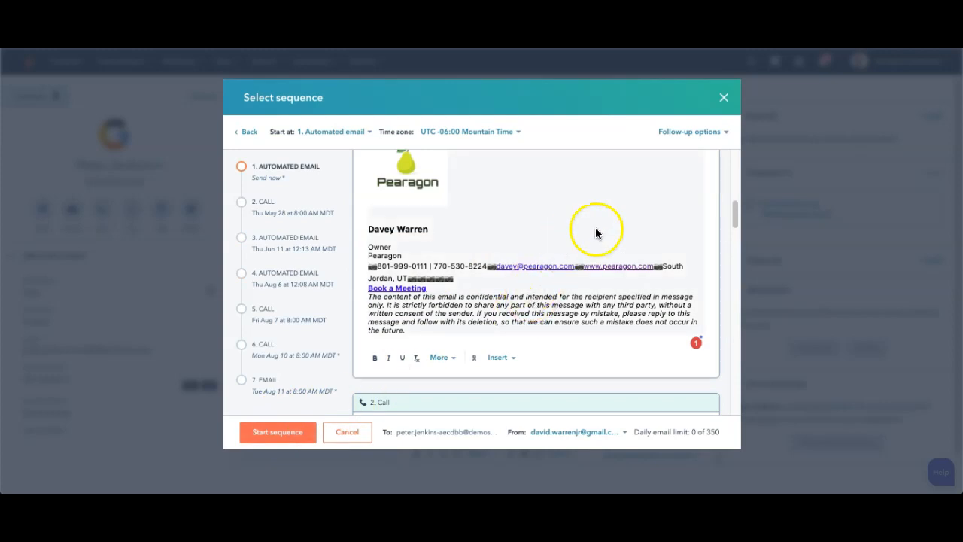
pyautogui.scroll(10, 596, 230)
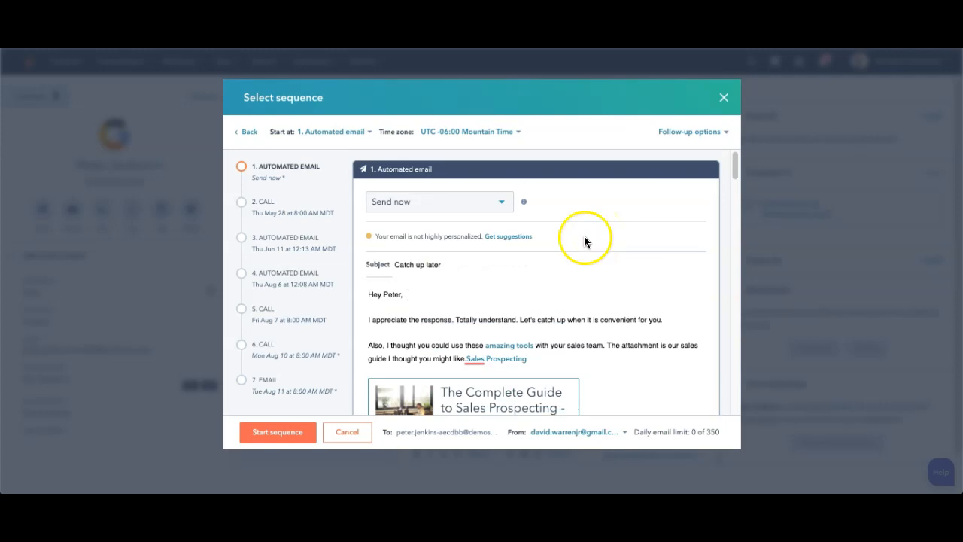
pyautogui.click(270, 434)
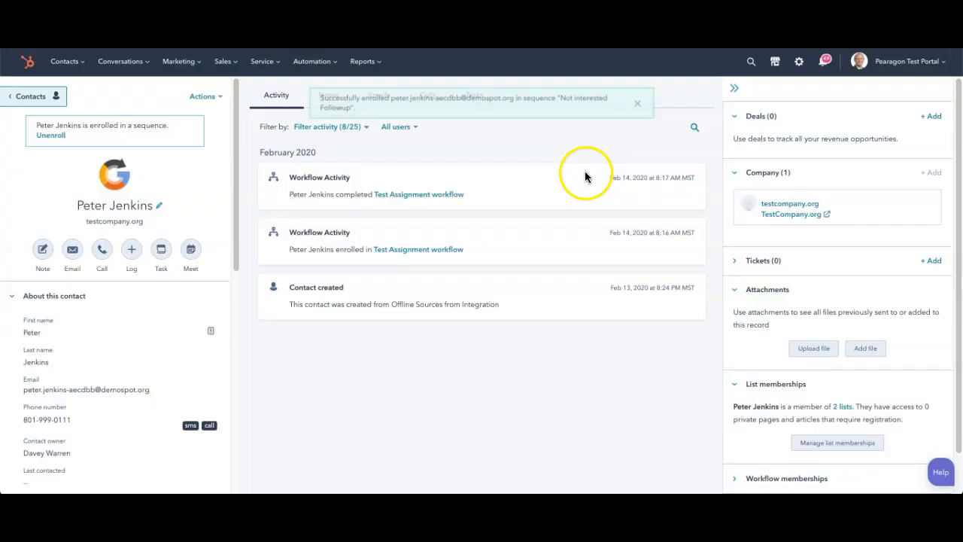